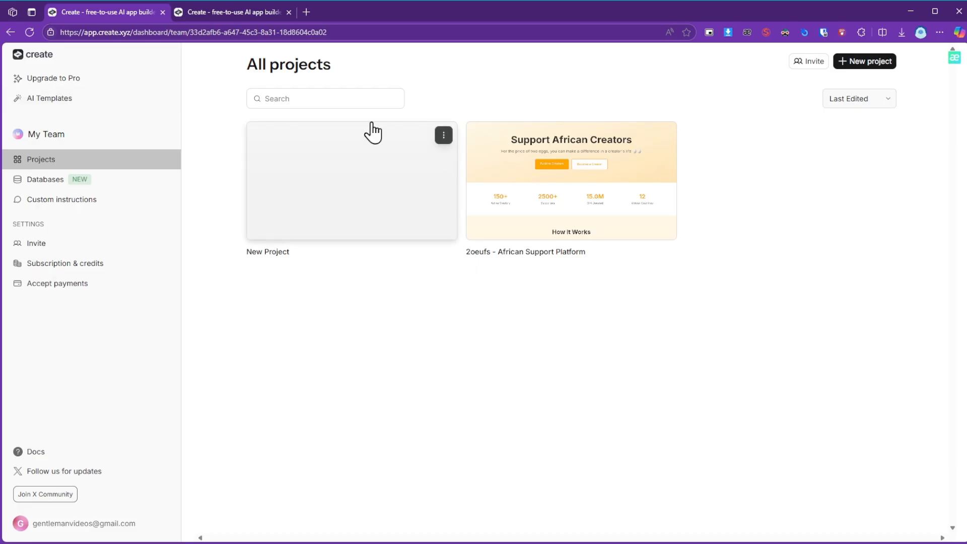
# In the new project's browser tab, send the AI the prompt "create a portfolio for me, I am a frontend developer".
pyautogui.click(215, 14)
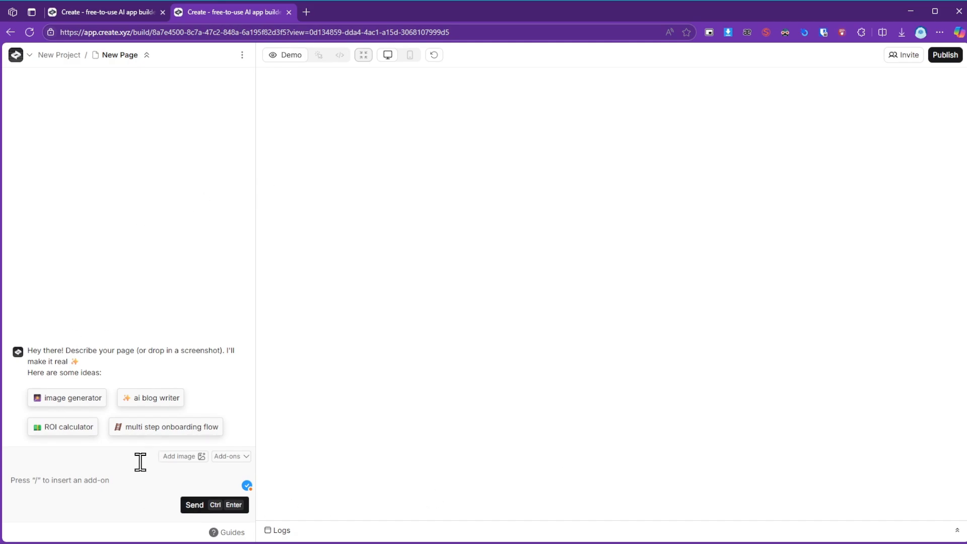
pyautogui.click(103, 489)
pyautogui.write('create a por')
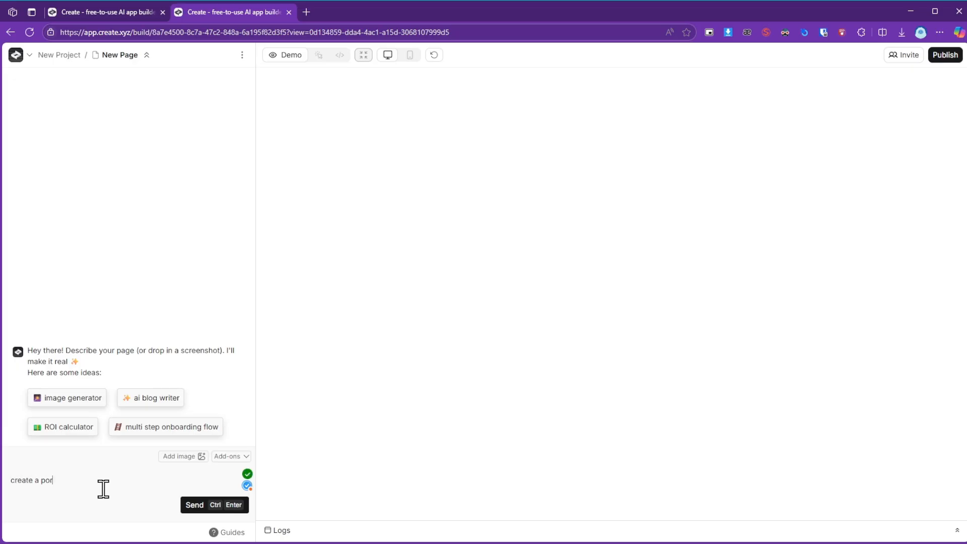
pyautogui.write('tfo')
pyautogui.press('BackSpace')
pyautogui.write('folio for me, i am a d')
pyautogui.write('rontend developer')
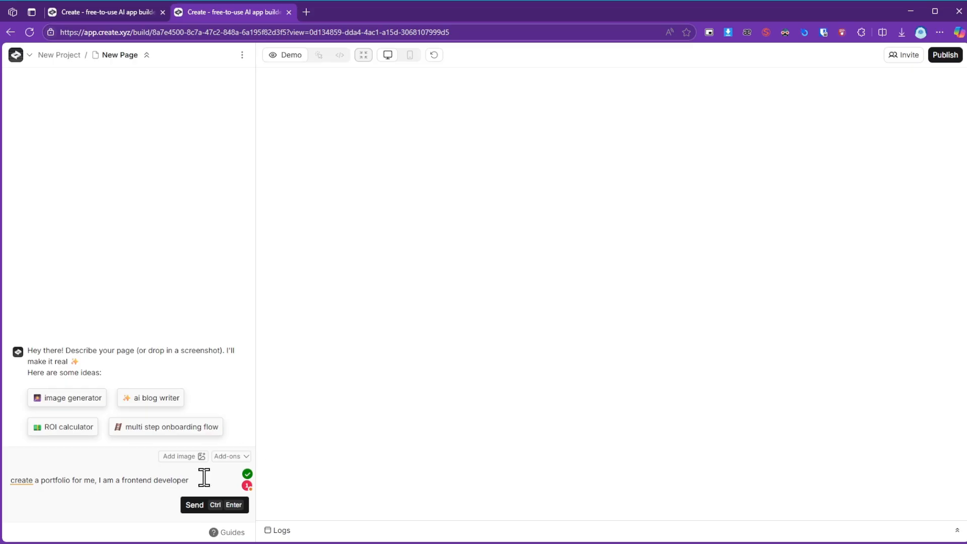
pyautogui.press('Return')
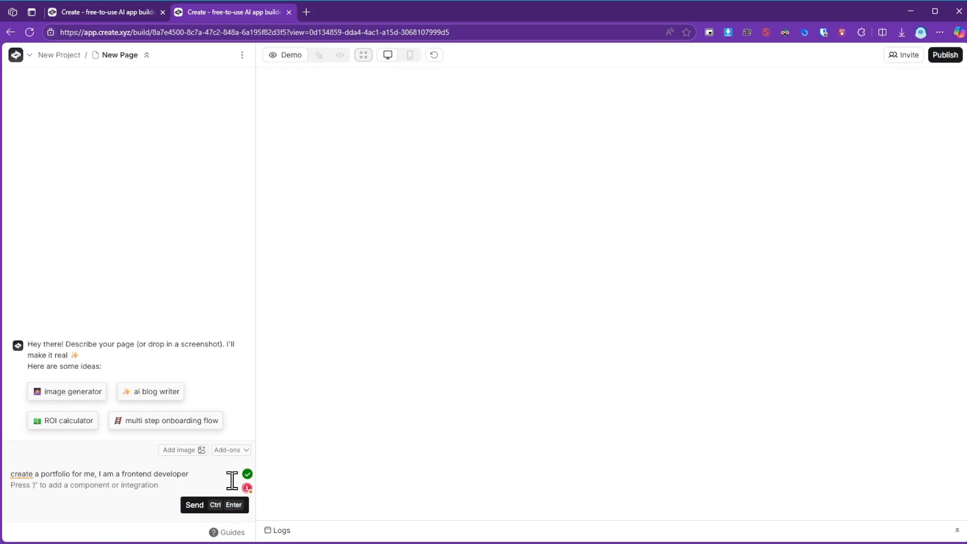
pyautogui.hotkey('ctrl', 'Return')
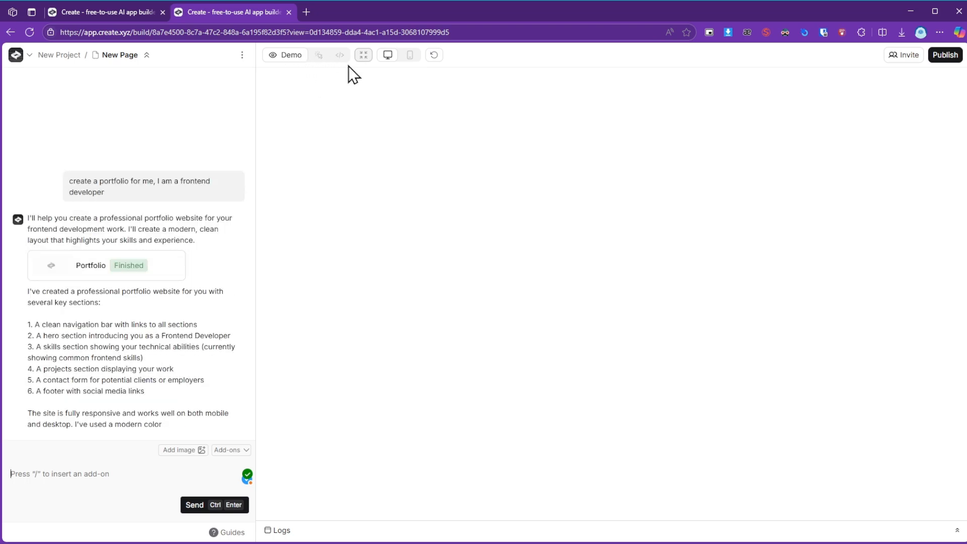
# Look over the project's available actions and read the AI's summary of the generated portfolio.
pyautogui.click(15, 54)
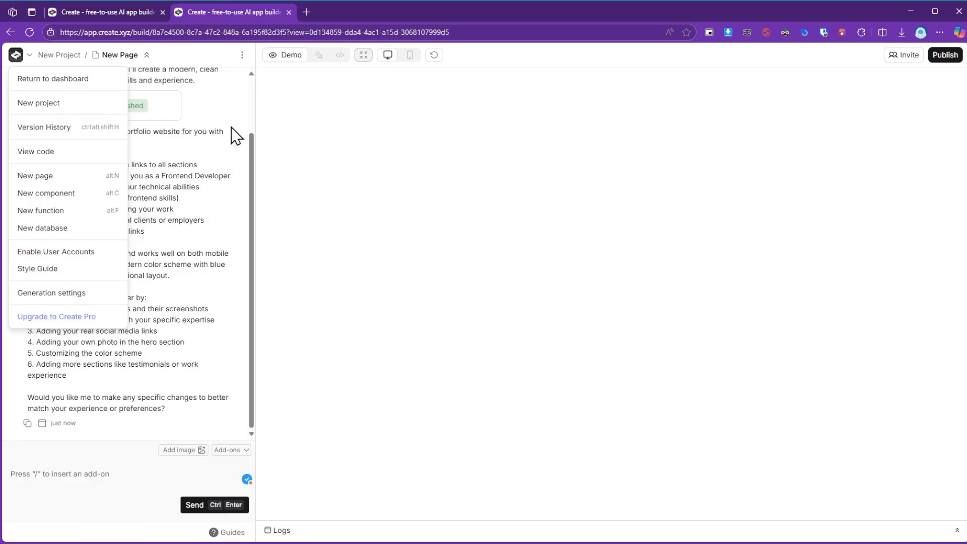
pyautogui.click(209, 285)
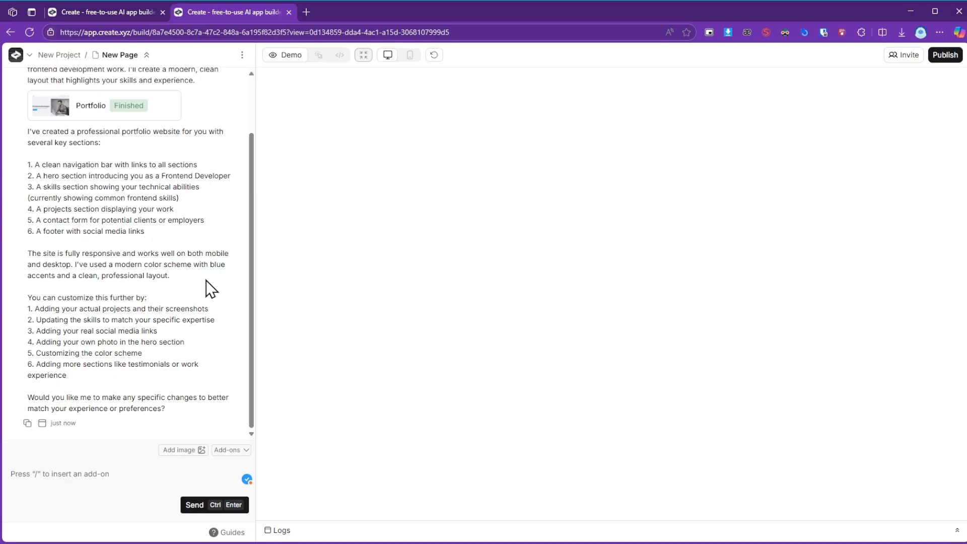
pyautogui.scroll(1, 139, 216)
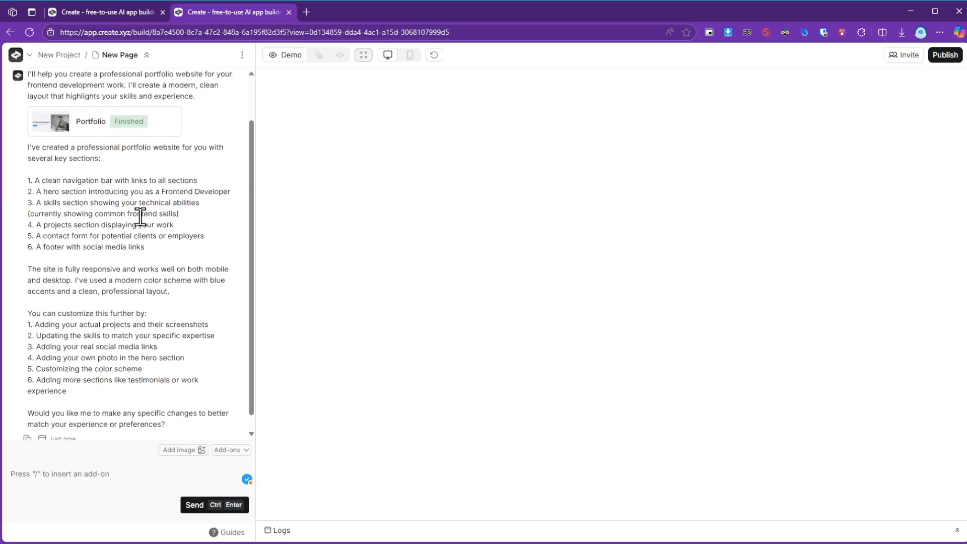
pyautogui.scroll(1, 140, 217)
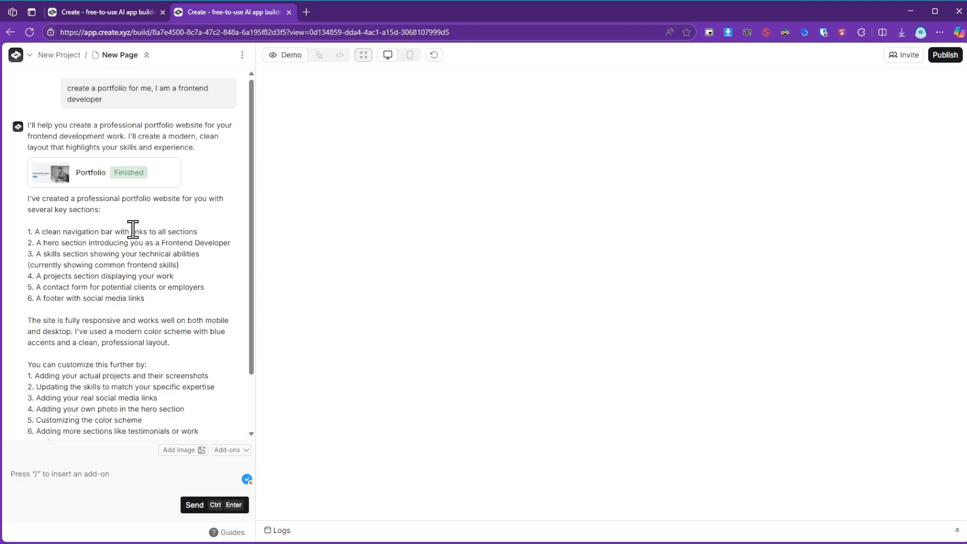
pyautogui.scroll(-2, 132, 227)
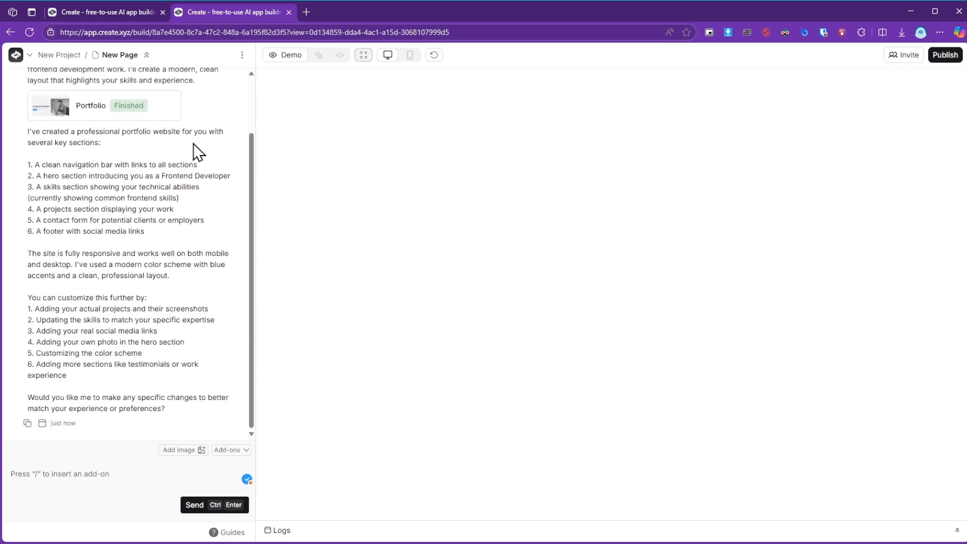
# Open the finished Portfolio page and examine its sections from the hero down to the contact form and footer.
pyautogui.click(85, 116)
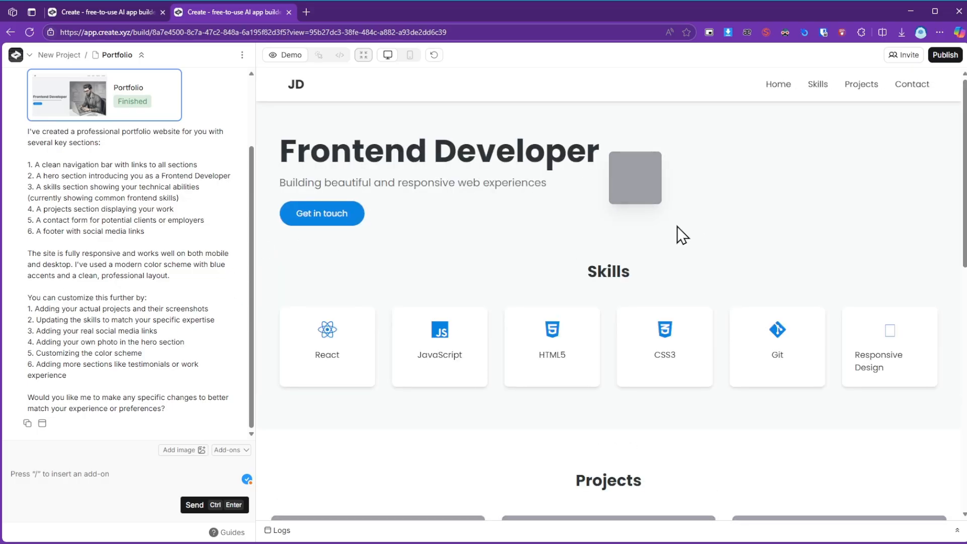
pyautogui.scroll(3, 136, 285)
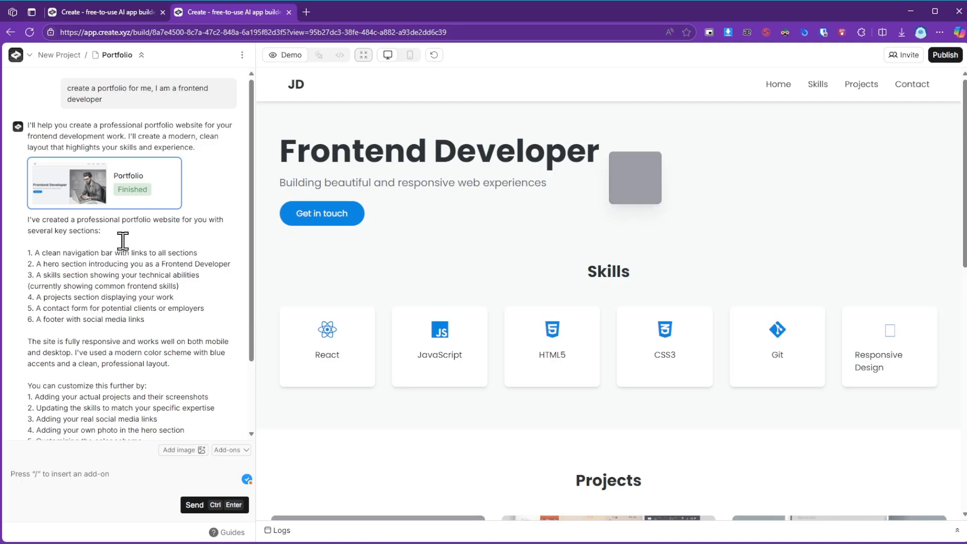
pyautogui.click(340, 222)
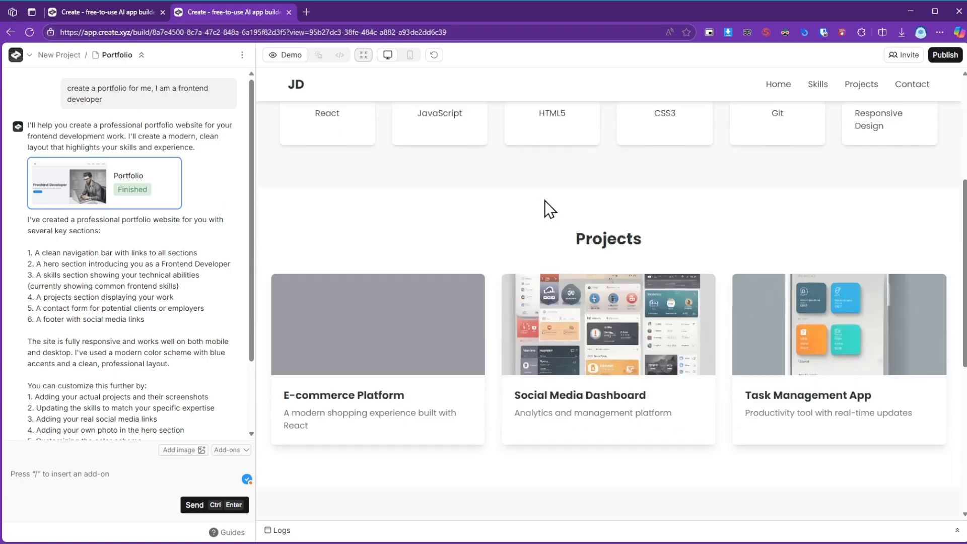
pyautogui.scroll(11, 571, 233)
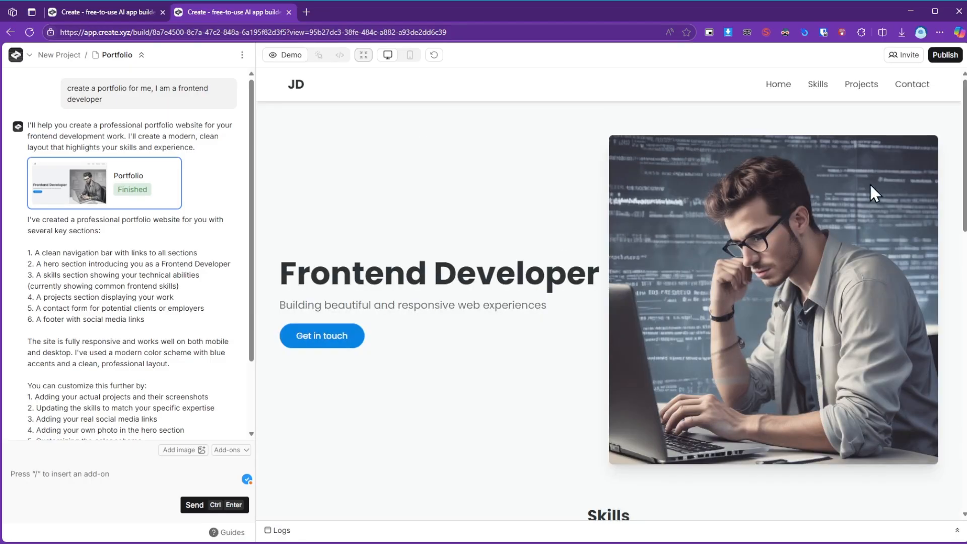
pyautogui.scroll(-10, 740, 362)
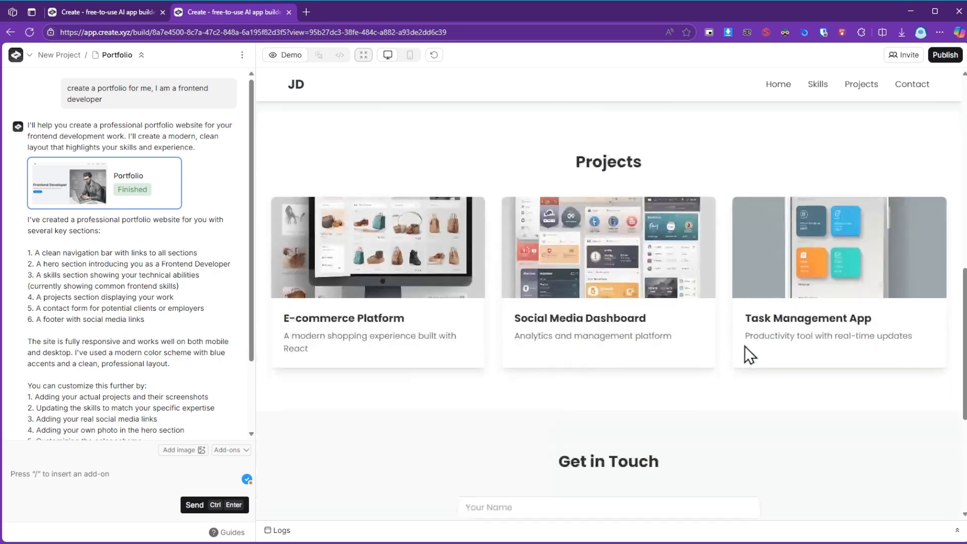
pyautogui.scroll(-5, 493, 248)
pyautogui.scroll(15, 645, 255)
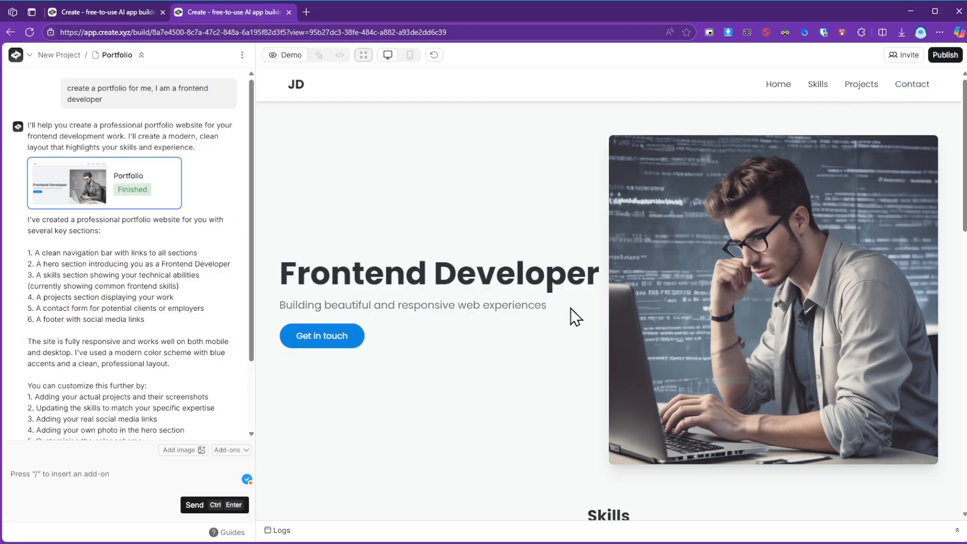
pyautogui.scroll(-15, 570, 308)
pyautogui.scroll(15, 506, 293)
pyautogui.scroll(-12, 493, 231)
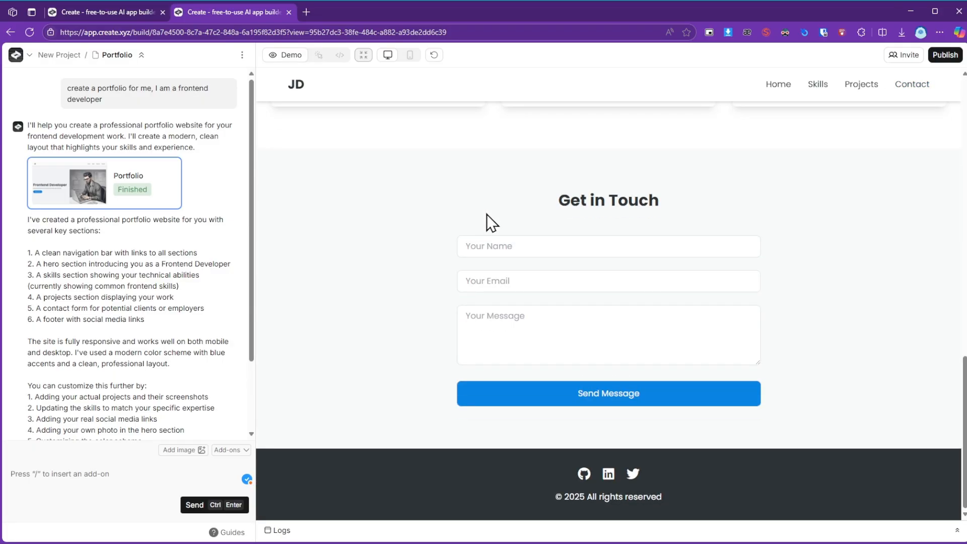
pyautogui.scroll(12, 487, 214)
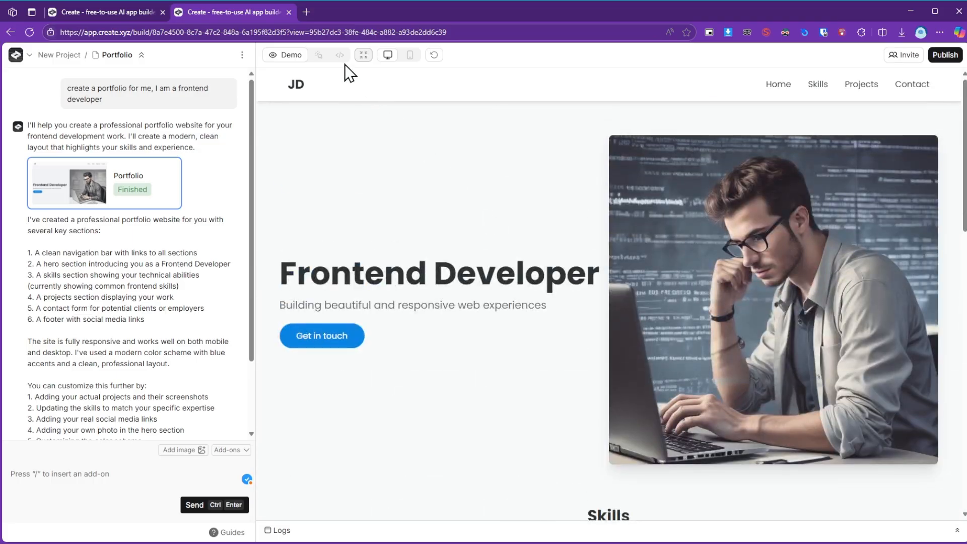
# Preview the portfolio in the mobile layout, check its navigation menu, and return to the desktop layout.
pyautogui.click(409, 56)
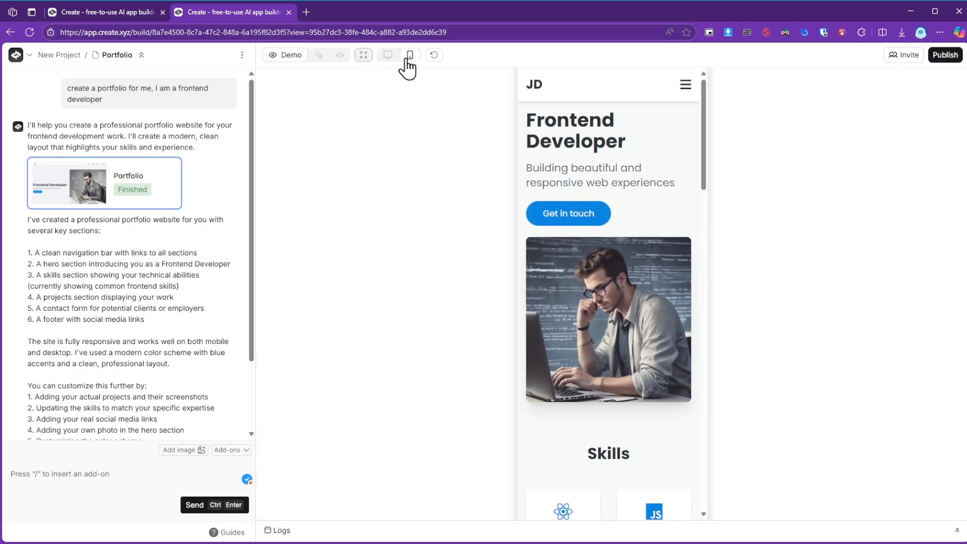
pyautogui.scroll(-10, 600, 277)
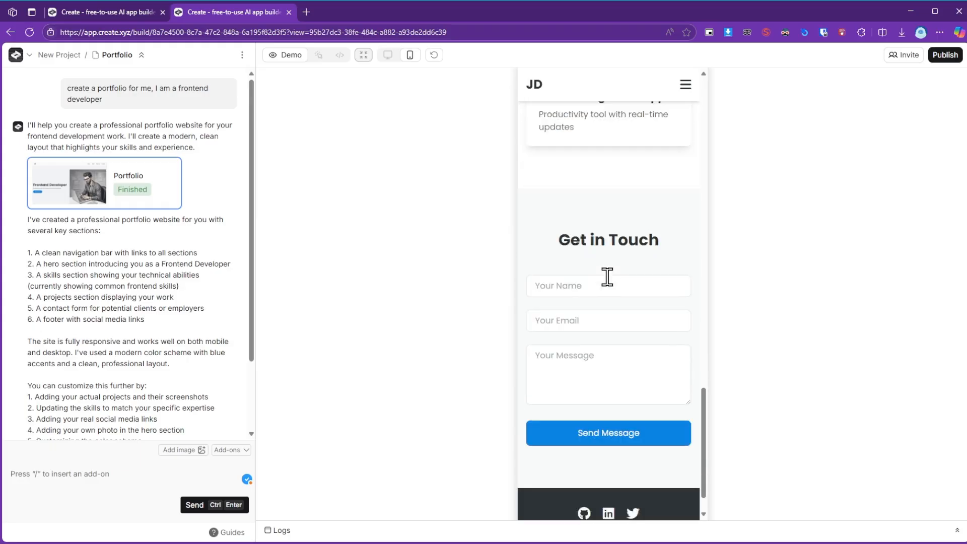
pyautogui.scroll(-1, 607, 276)
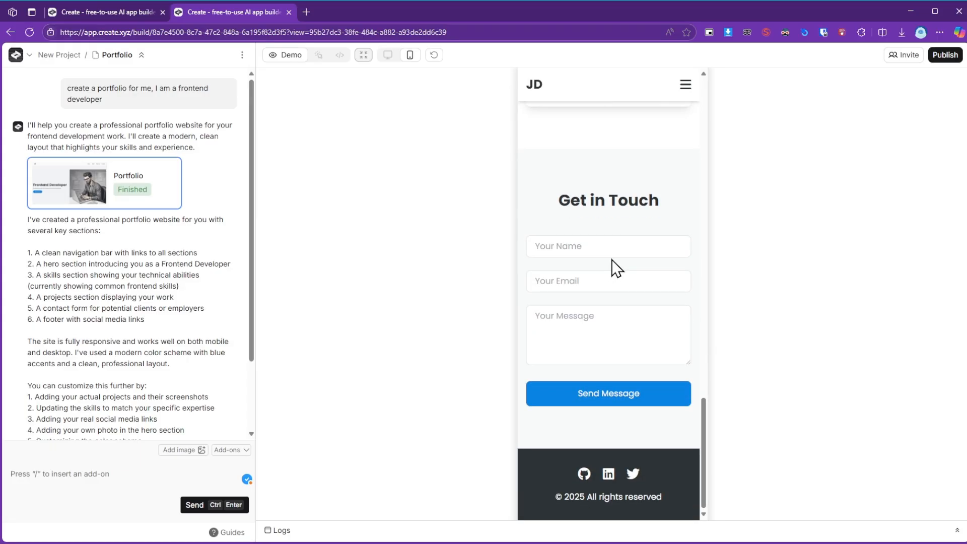
pyautogui.scroll(10, 611, 259)
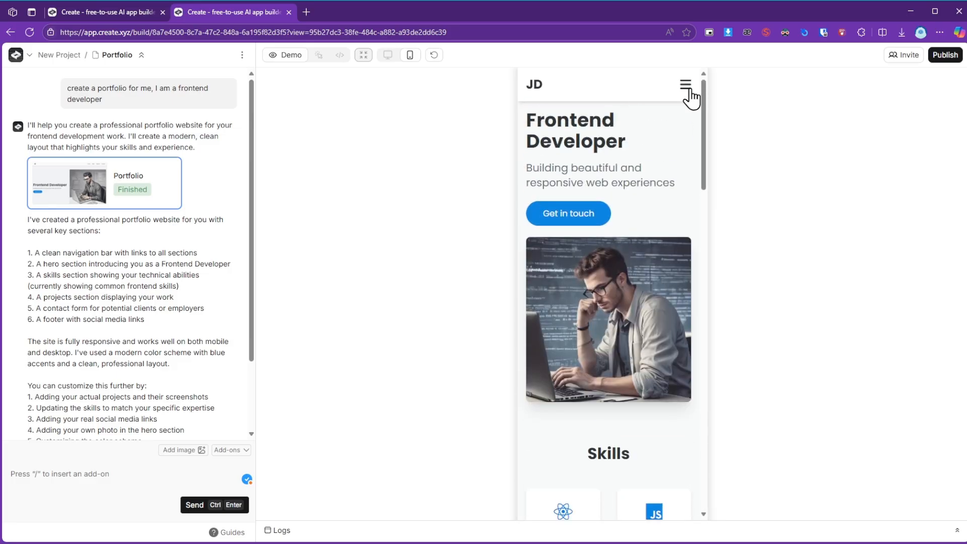
pyautogui.click(686, 84)
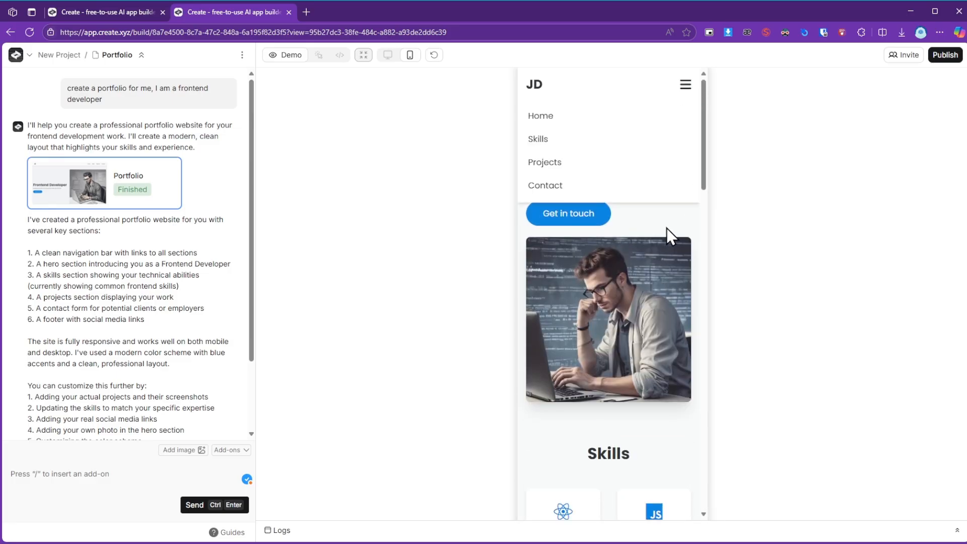
pyautogui.click(685, 86)
pyautogui.click(387, 55)
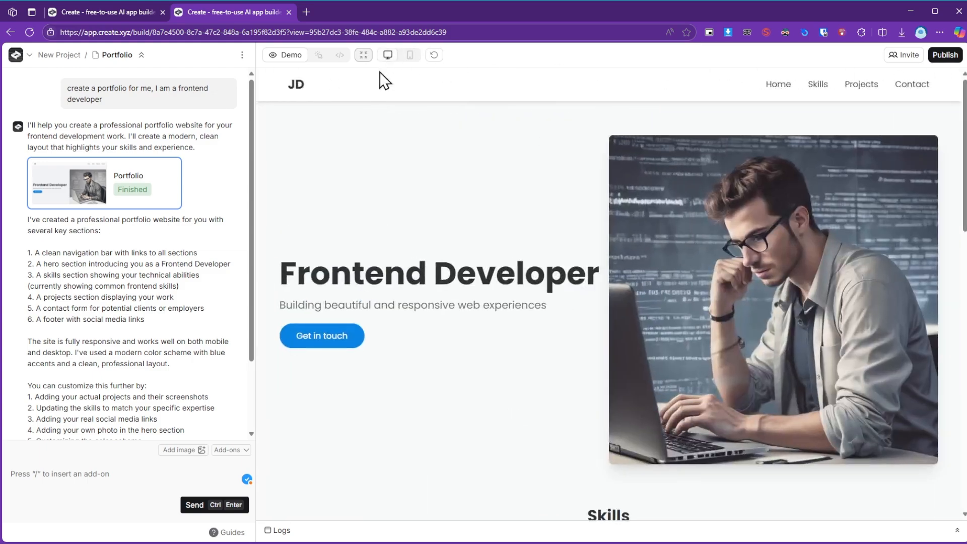
# Switch to element selection and select the text of the "Frontend Developer" heading and the tagline beneath it.
pyautogui.click(319, 57)
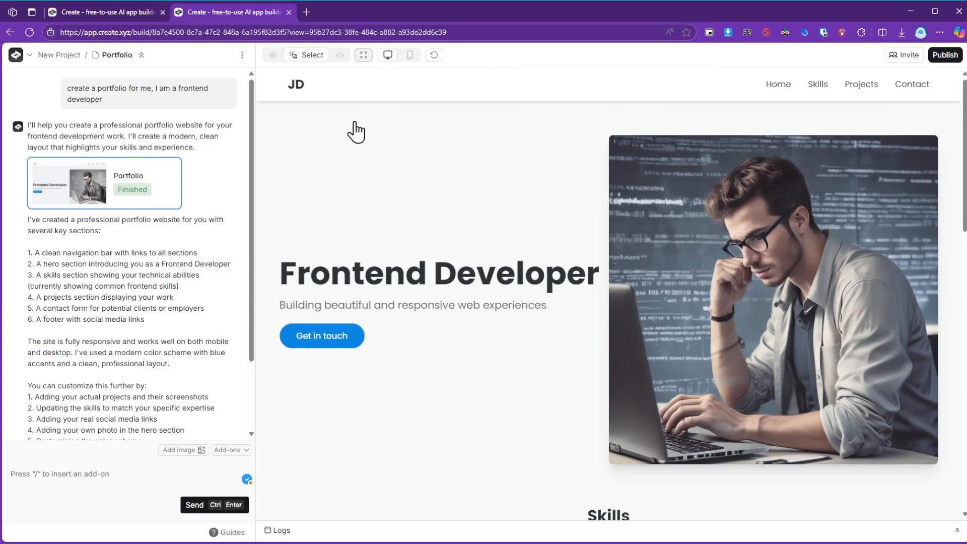
pyautogui.click(381, 285)
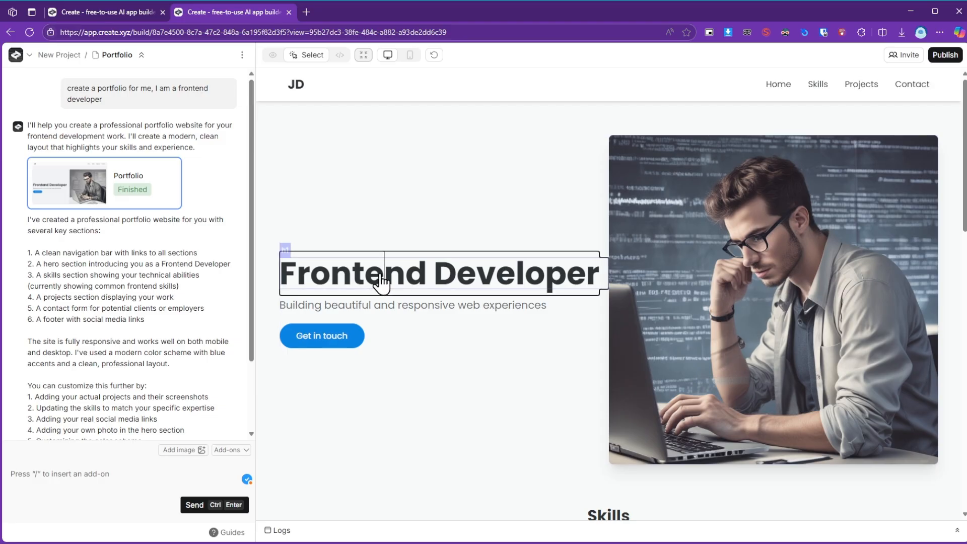
pyautogui.doubleClick(381, 283)
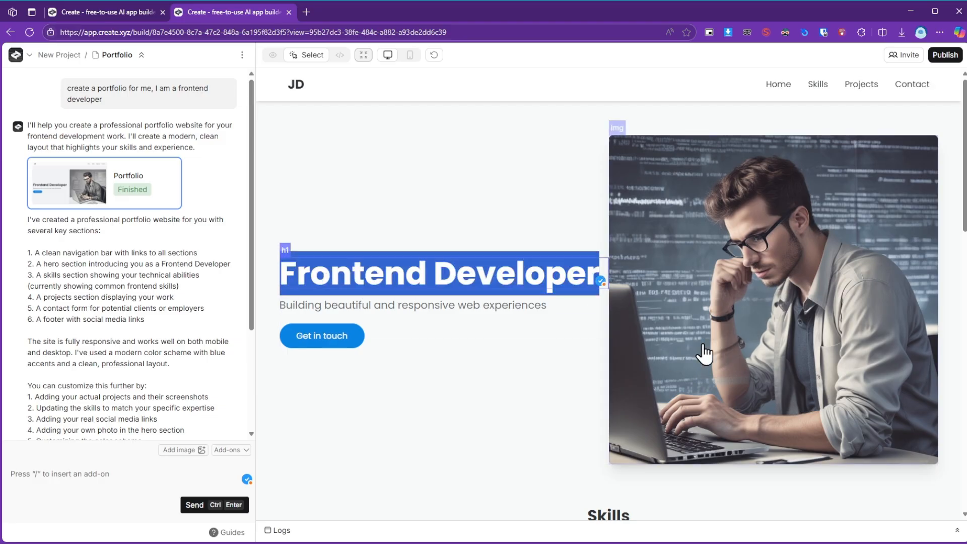
pyautogui.doubleClick(386, 308)
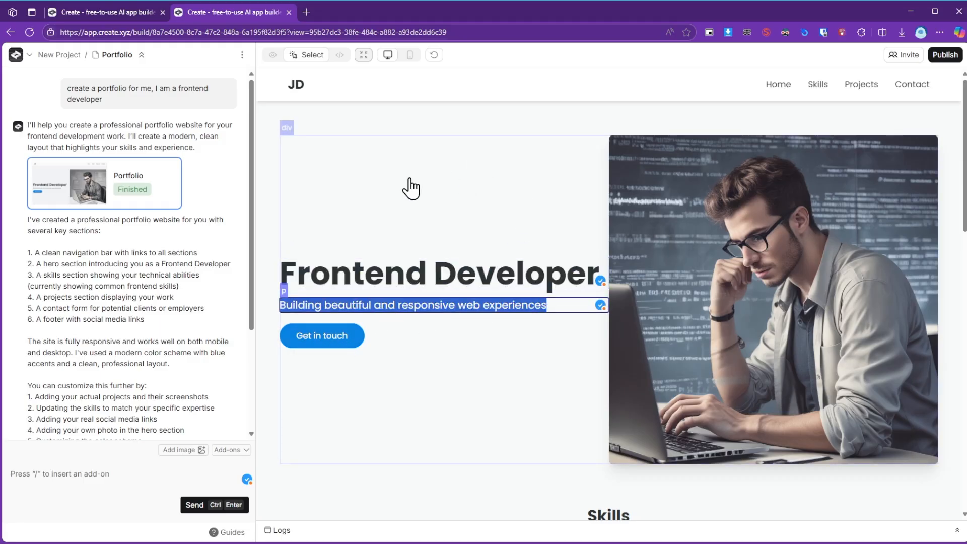
# Show the portfolio's source code and examine it from the main component's data to the contact form.
pyautogui.click(339, 59)
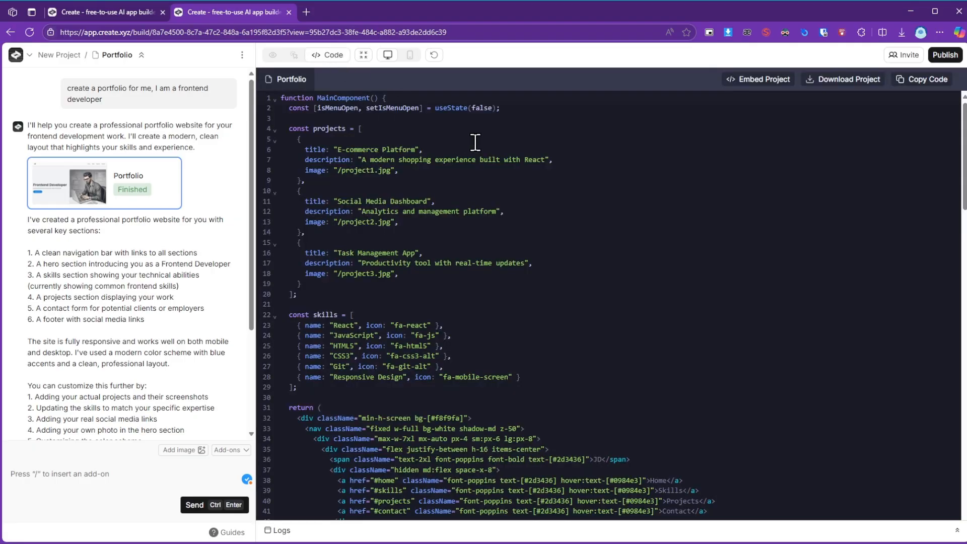
pyautogui.scroll(-5, 610, 220)
pyautogui.scroll(-10, 609, 220)
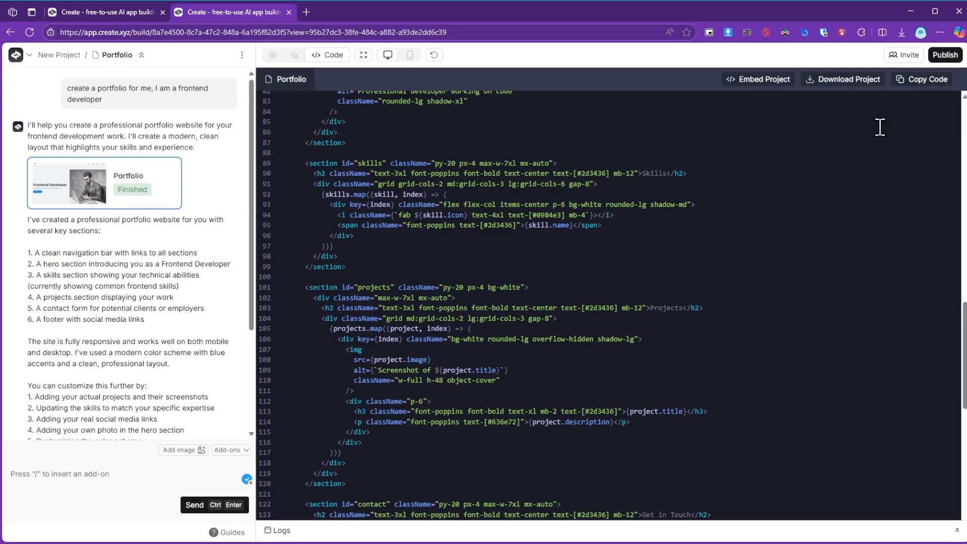
pyautogui.scroll(8, 759, 162)
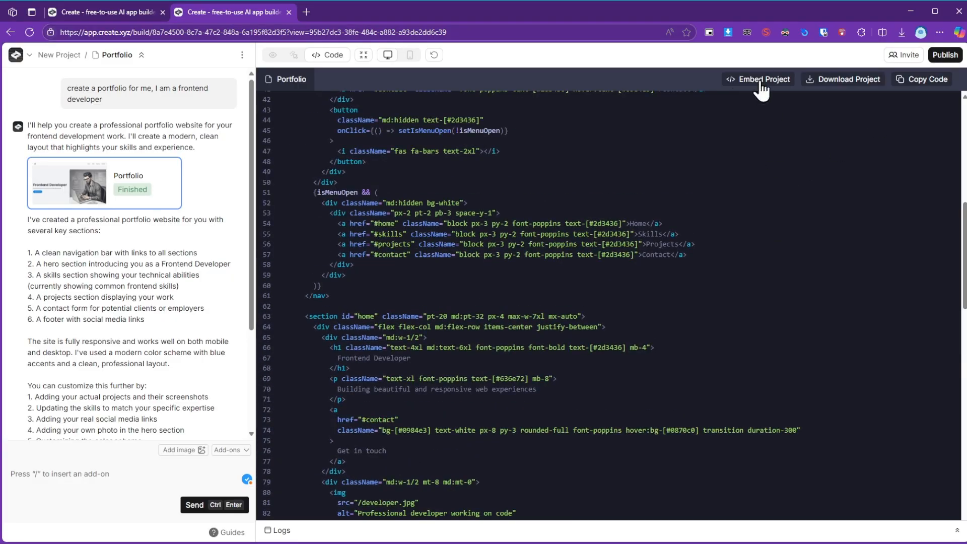
pyautogui.scroll(2, 514, 151)
pyautogui.scroll(-15, 505, 148)
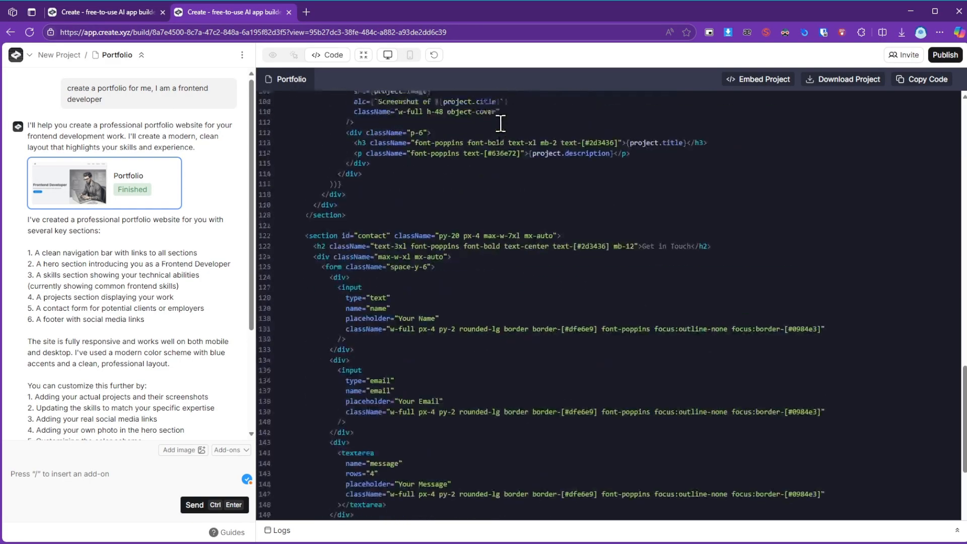
pyautogui.scroll(20, 504, 115)
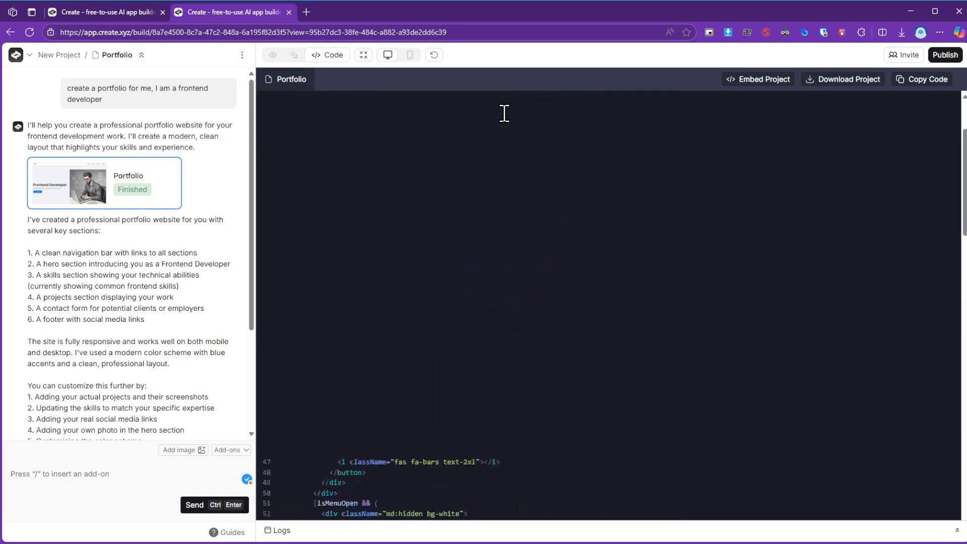
# Return to the demo preview and review the project cards, contact form and the AI's customization suggestions.
pyautogui.click(269, 54)
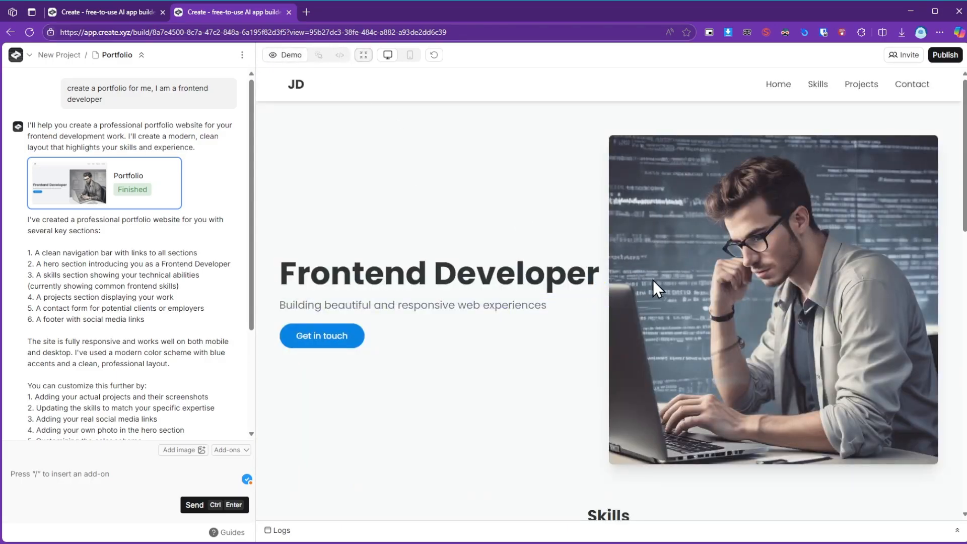
pyautogui.scroll(-10, 655, 281)
pyautogui.scroll(-3, 631, 303)
pyautogui.scroll(-3, 103, 332)
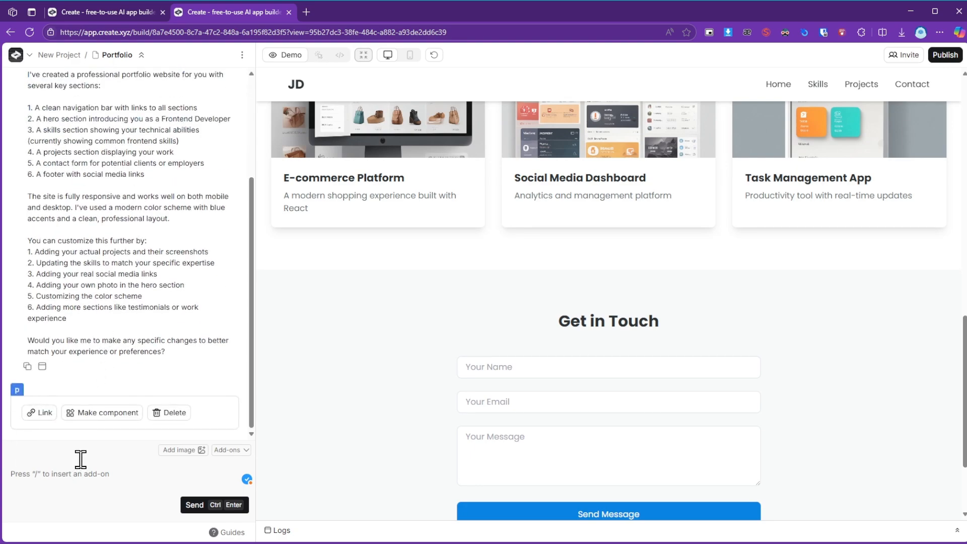
pyautogui.scroll(3, 118, 320)
pyautogui.scroll(-3, 113, 342)
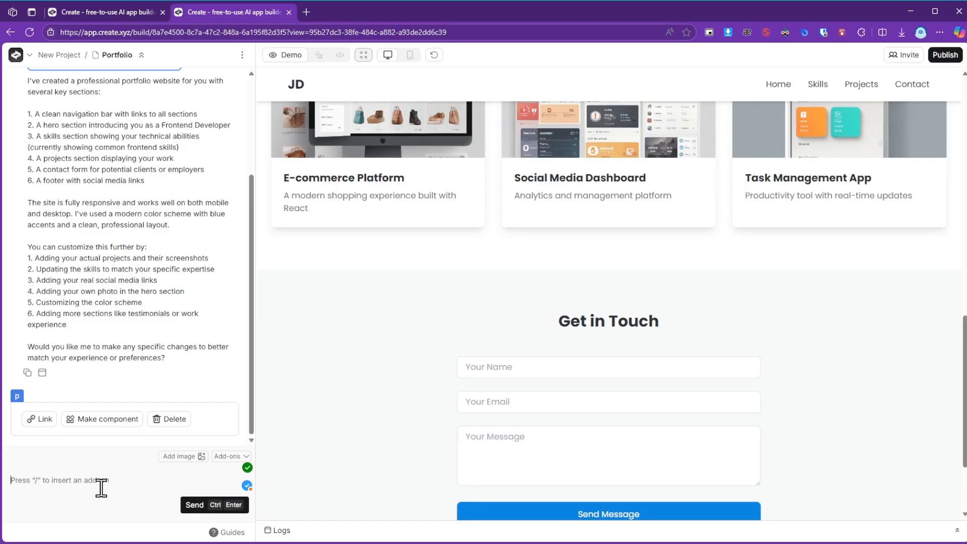
# Ask the AI to use the cyan color as primary and tell it the portfolio owner's first name.
pyautogui.write('use the cyan color as primary')
pyautogui.press('Return')
pyautogui.write('my n')
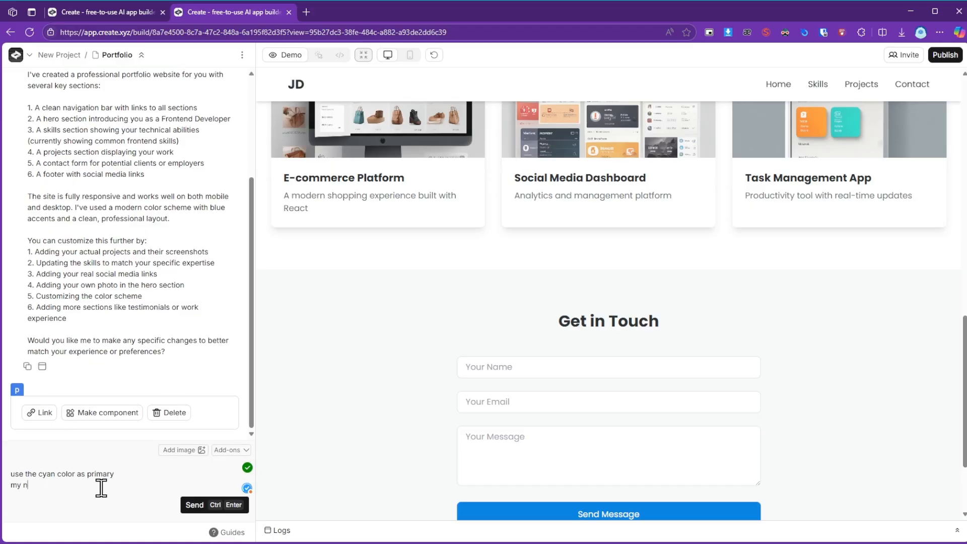
pyautogui.write('ame is jema')
pyautogui.press('Return')
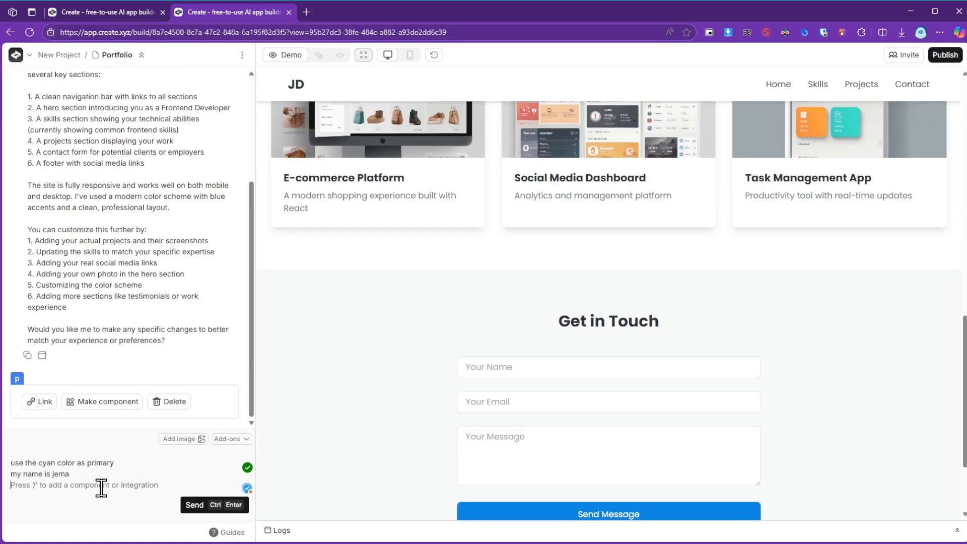
pyautogui.hotkey('ctrl', 'Return')
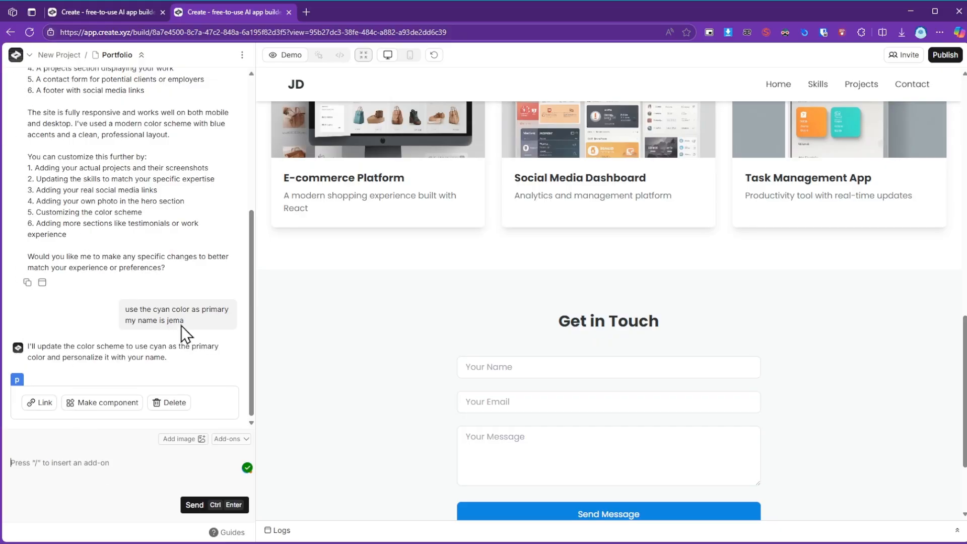
# Review the updated portfolio preview from the hero section to the contact form, along with the AI's chat messages.
pyautogui.scroll(-2, 645, 348)
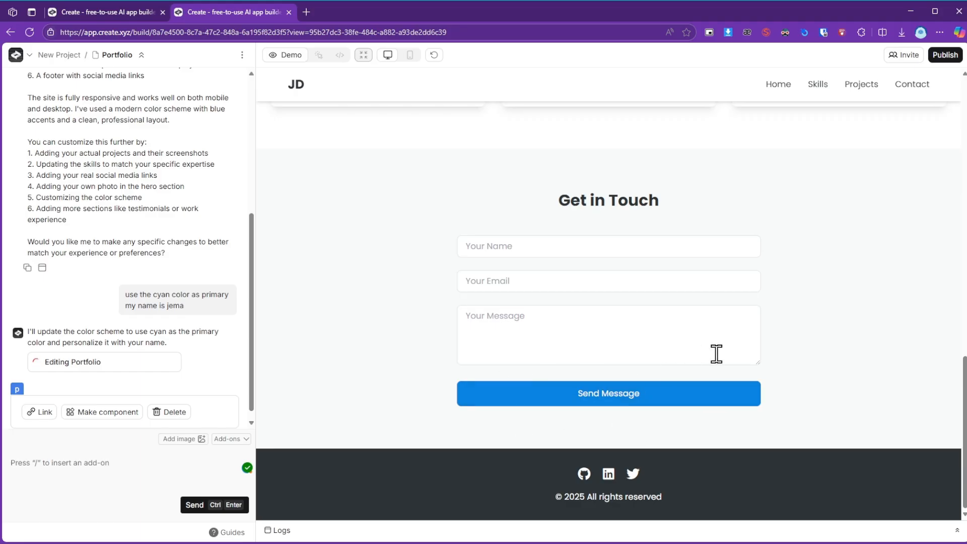
pyautogui.scroll(15, 600, 315)
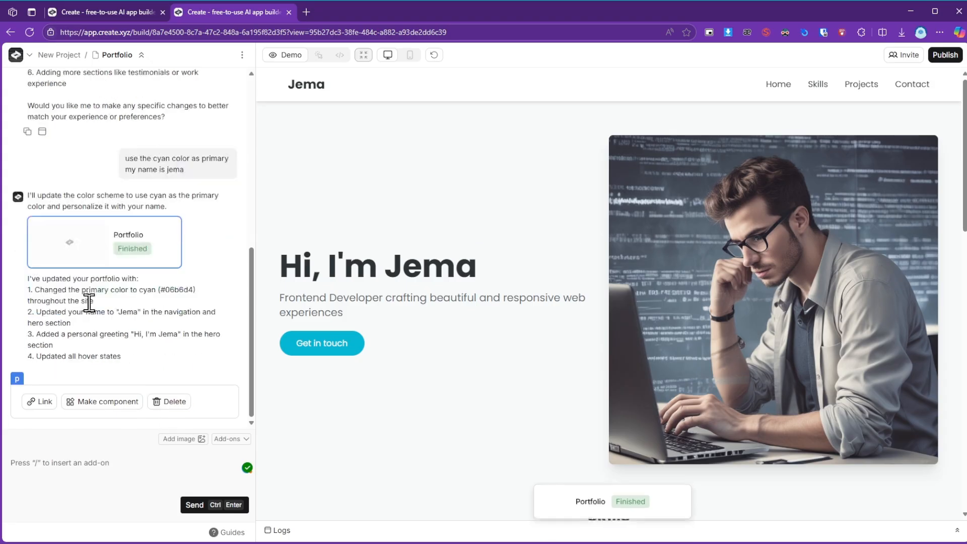
pyautogui.scroll(-5, 433, 303)
pyautogui.scroll(-10, 438, 300)
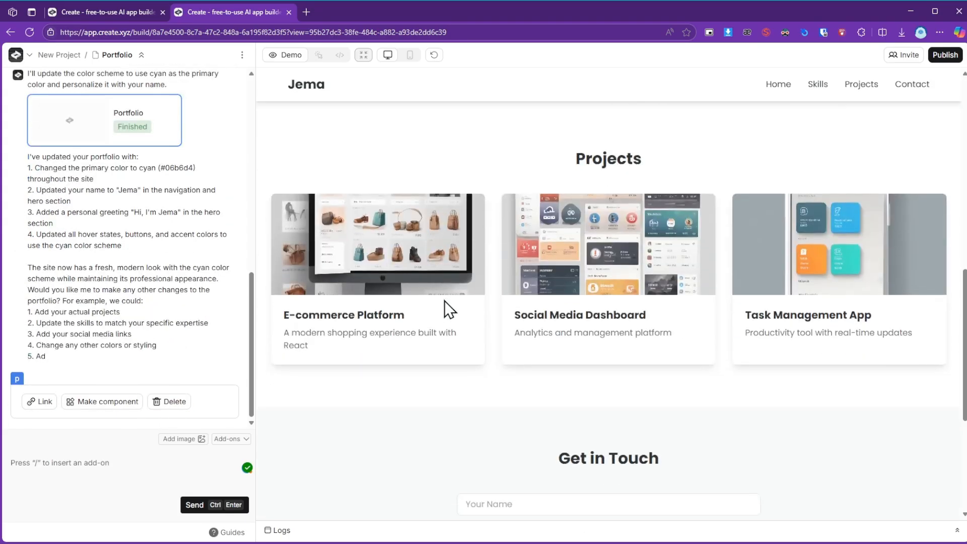
pyautogui.scroll(15, 676, 285)
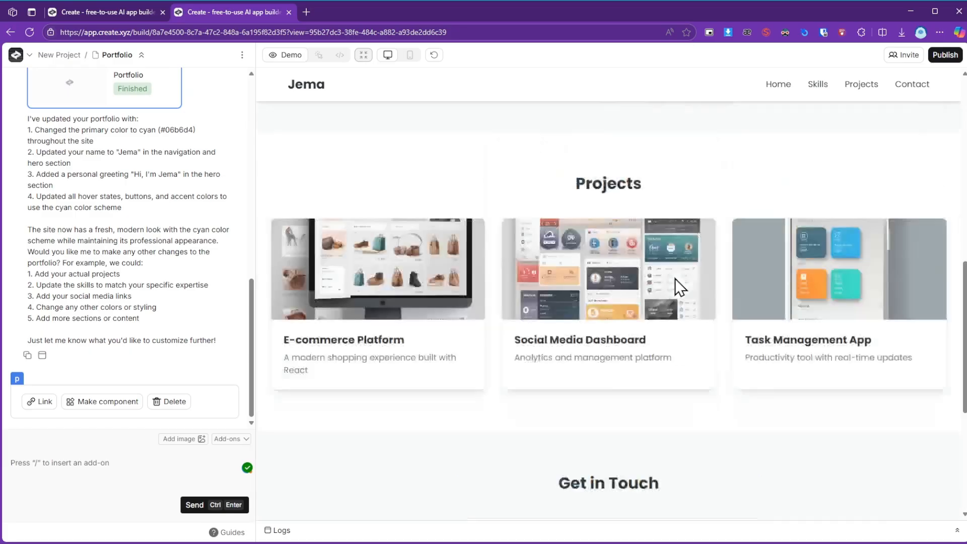
pyautogui.scroll(3, 654, 252)
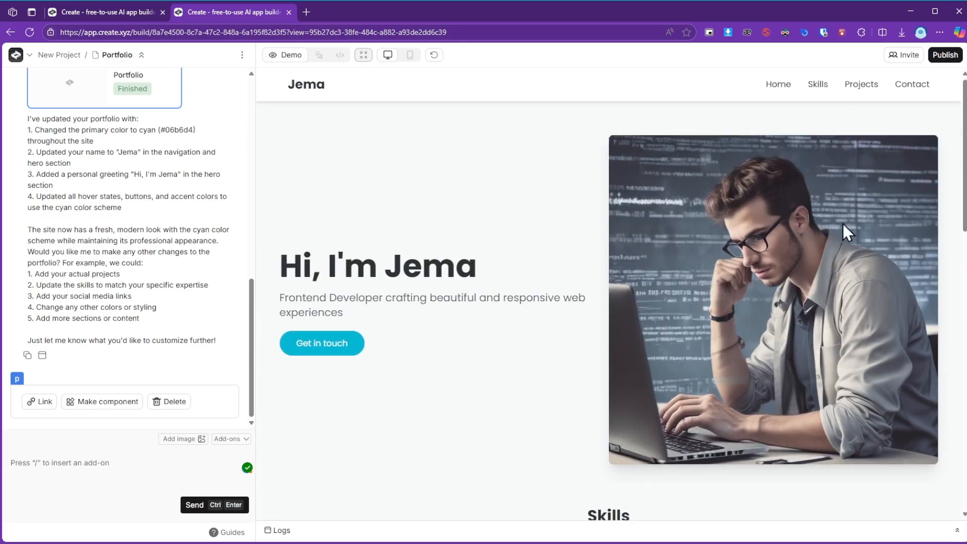
pyautogui.scroll(-6, 530, 310)
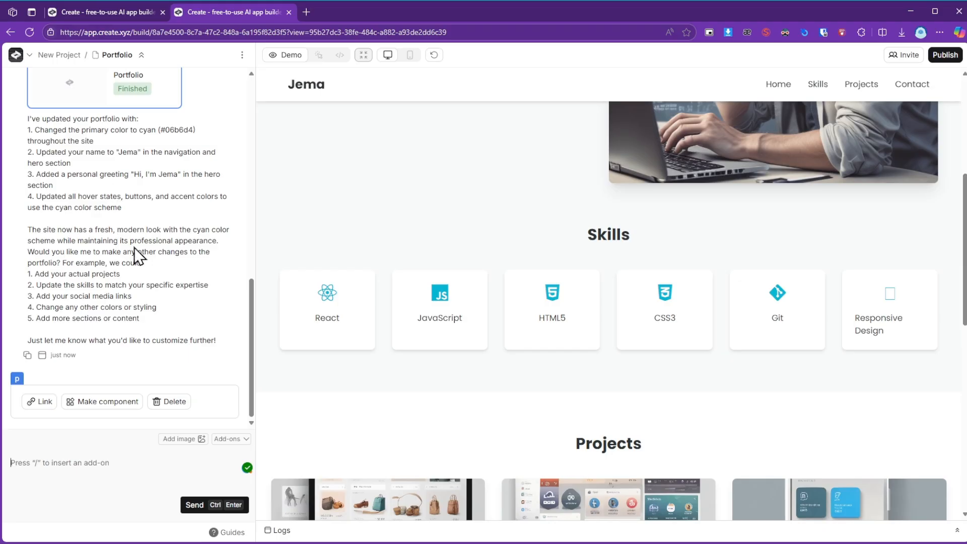
pyautogui.scroll(10, 209, 285)
pyautogui.scroll(6, 375, 322)
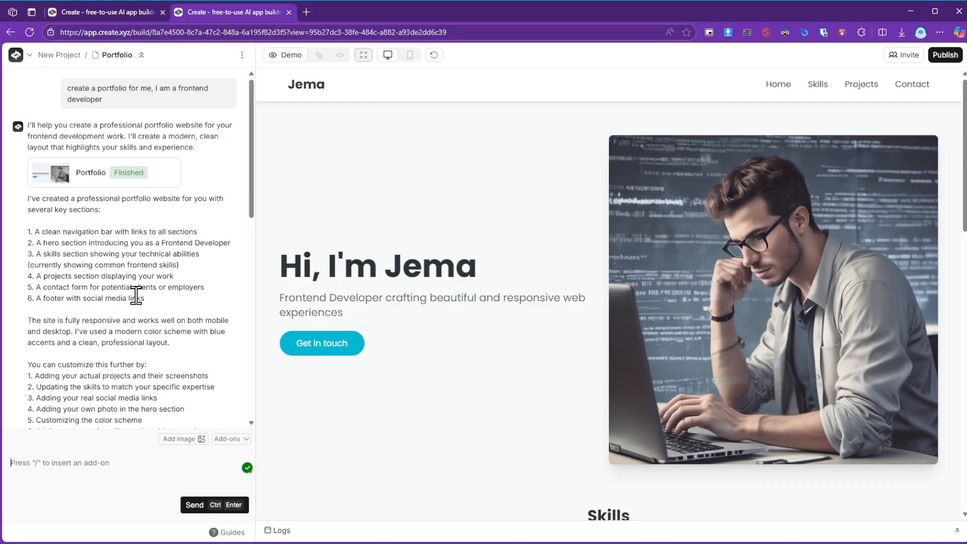
# Examine the Create Pro upgrade plans, close them, and reread the AI's chat history and list of changes.
pyautogui.click(21, 57)
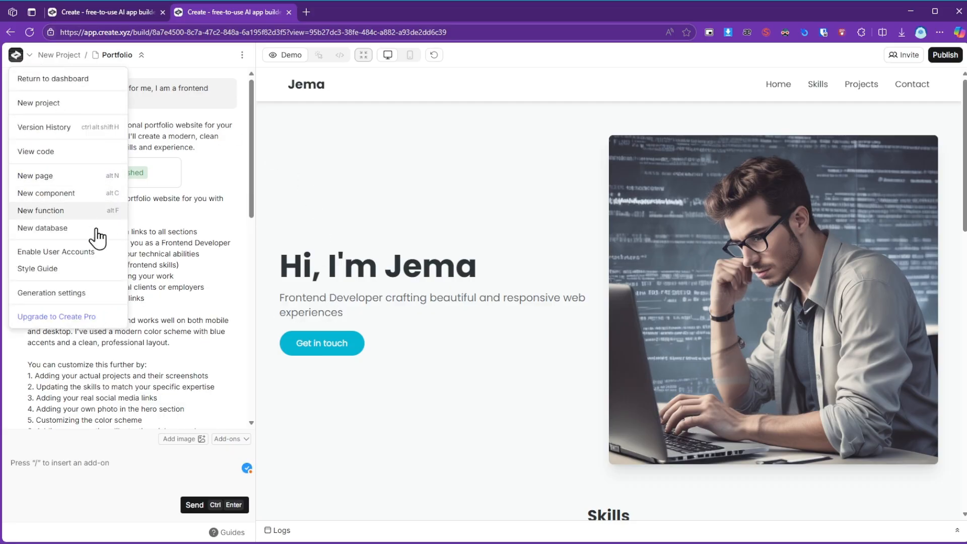
pyautogui.click(75, 316)
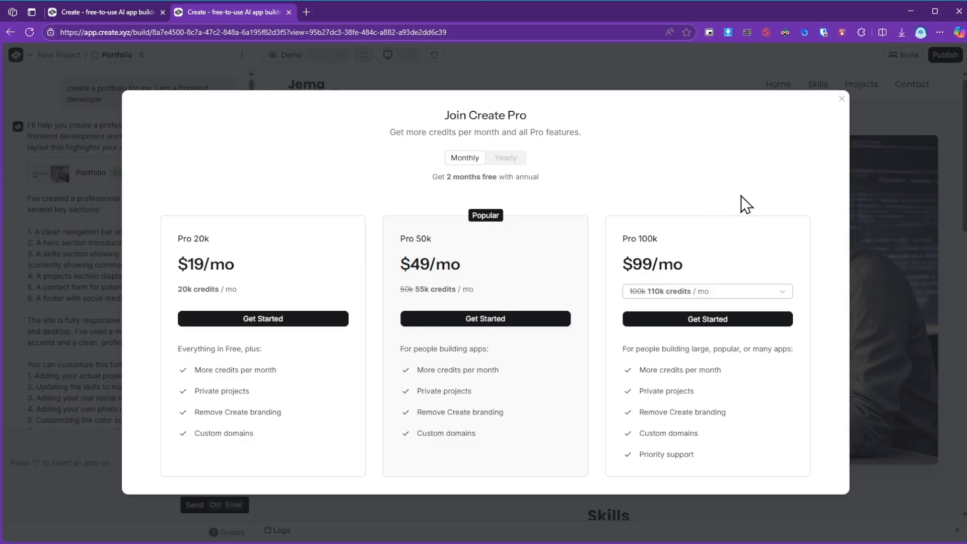
pyautogui.click(841, 99)
pyautogui.scroll(-8, 140, 234)
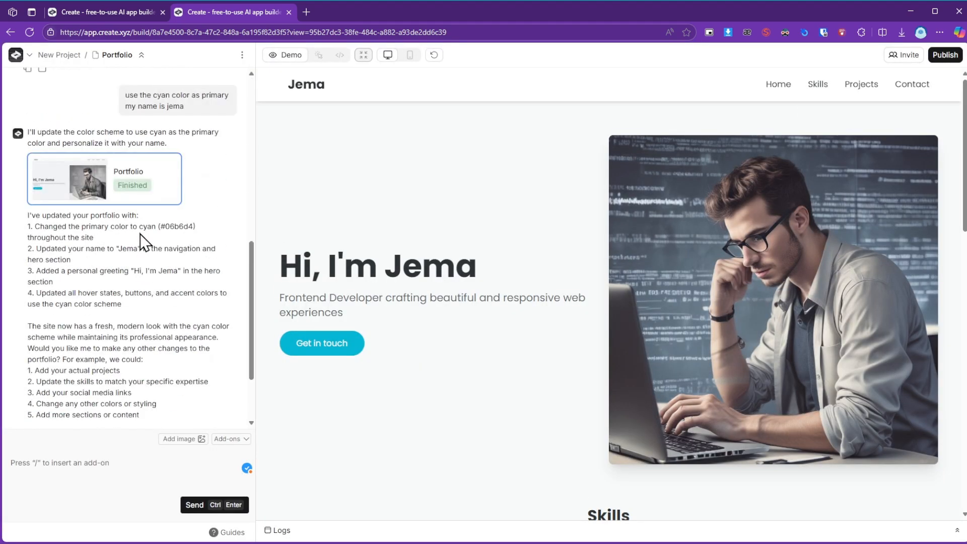
pyautogui.scroll(8, 140, 234)
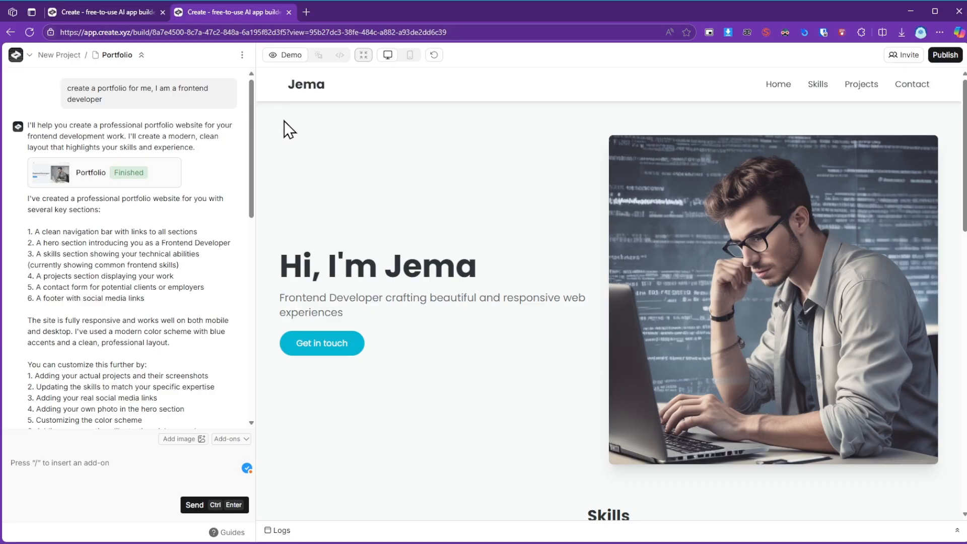
pyautogui.scroll(-15, 123, 276)
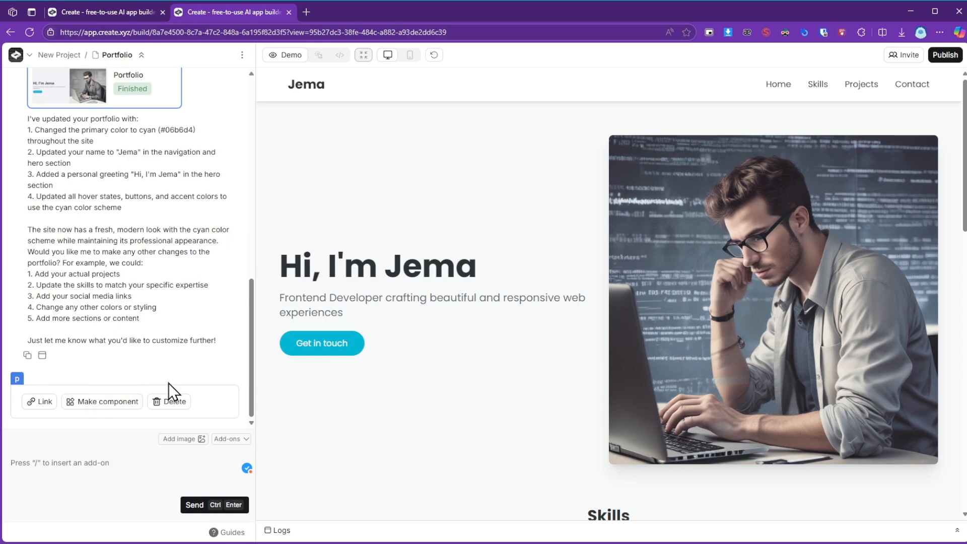
pyautogui.scroll(10, 126, 183)
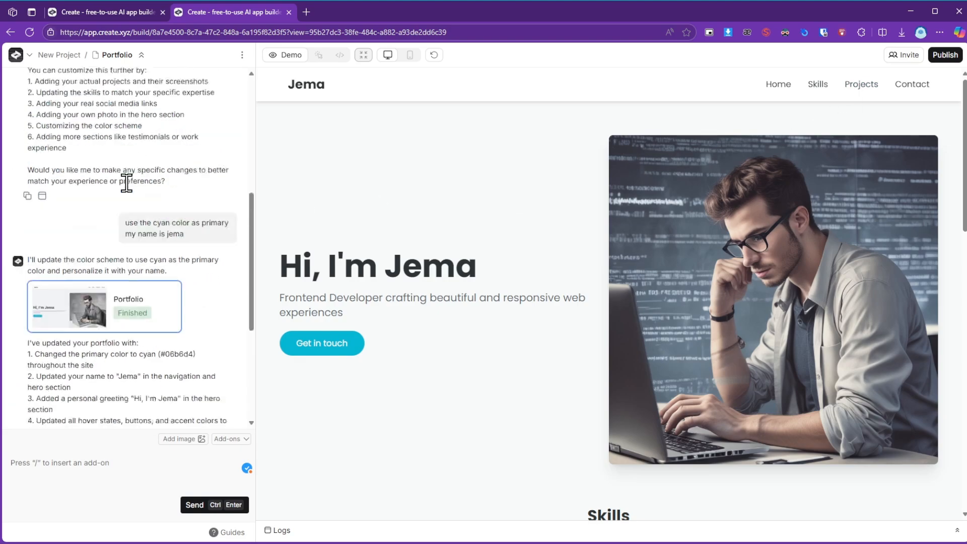
pyautogui.scroll(-10, 202, 177)
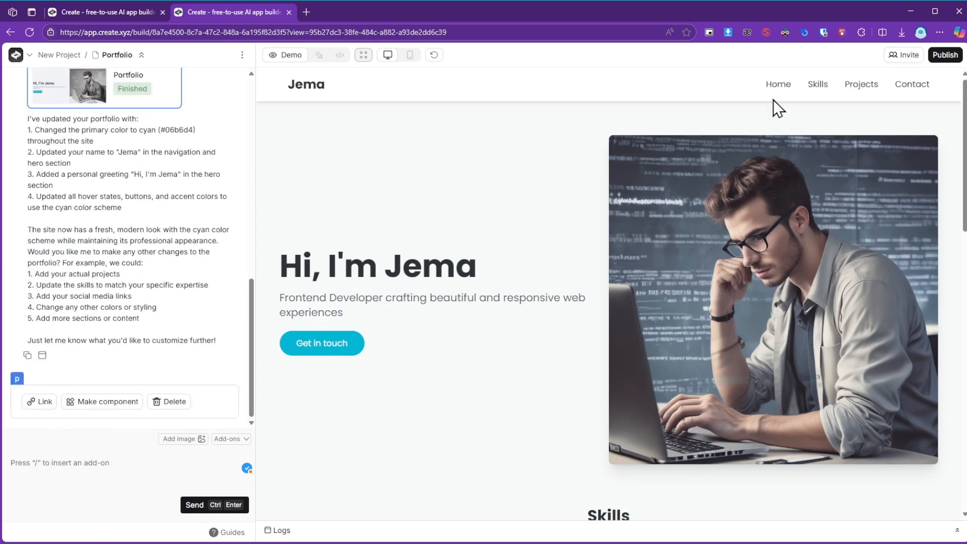
# Show the publishing options, select the subdomain name in the site address, and close them without publishing.
pyautogui.click(941, 57)
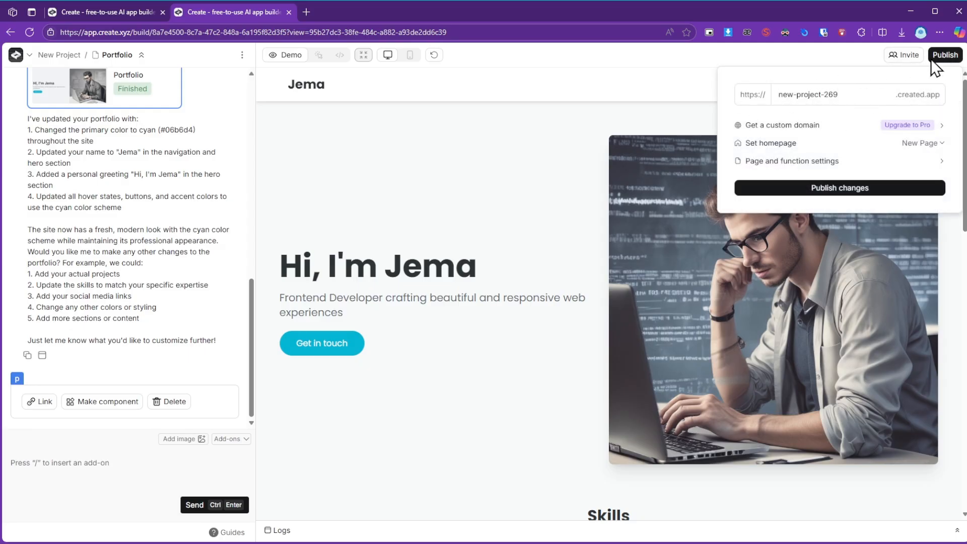
pyautogui.moveTo(848, 101); pyautogui.dragTo(770, 105)
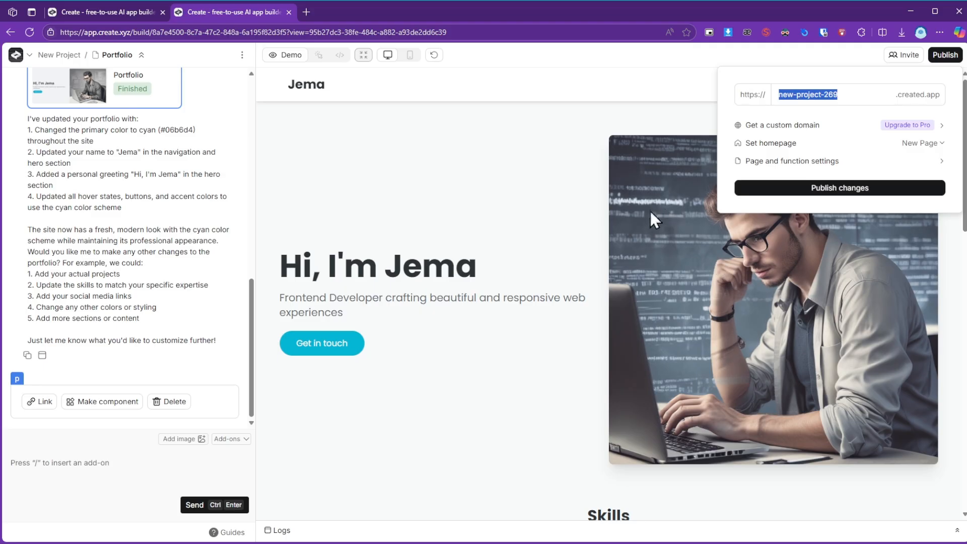
pyautogui.click(536, 174)
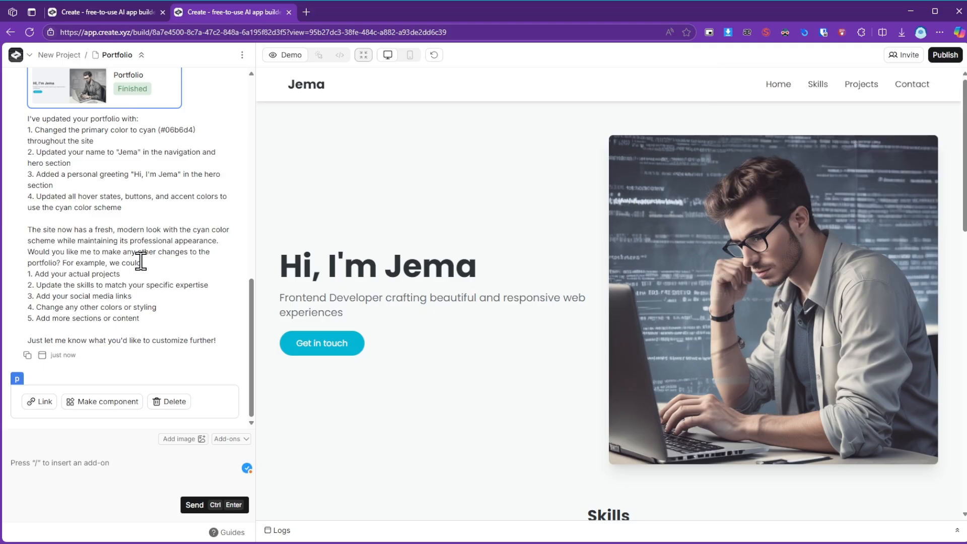
# Look at the dialog for inviting collaborators by email and close it without inviting anyone.
pyautogui.scroll(-5, 301, 298)
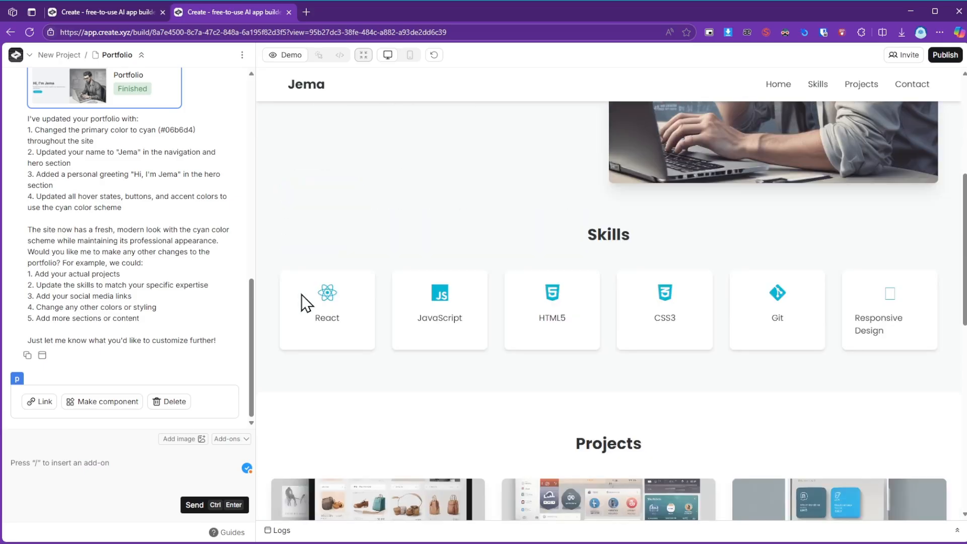
pyautogui.click(907, 60)
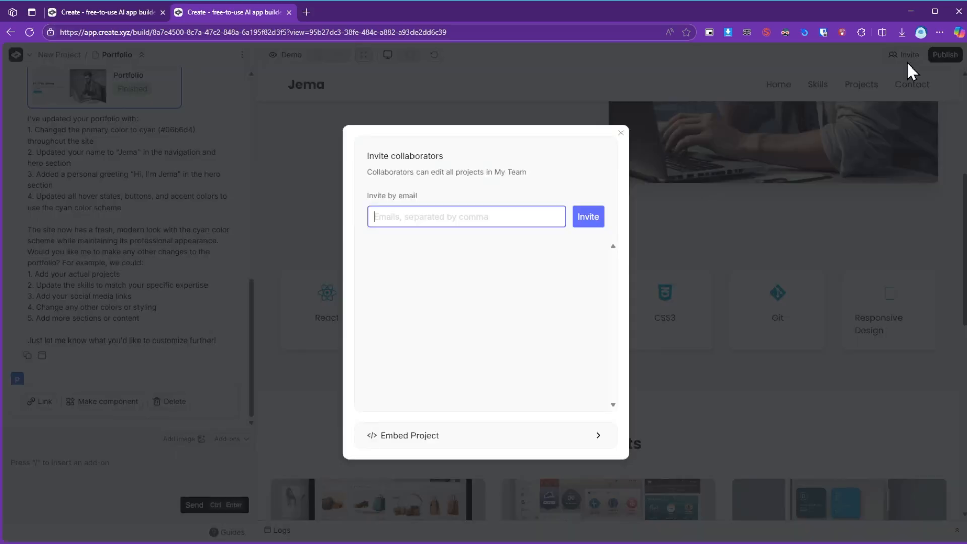
pyautogui.click(714, 195)
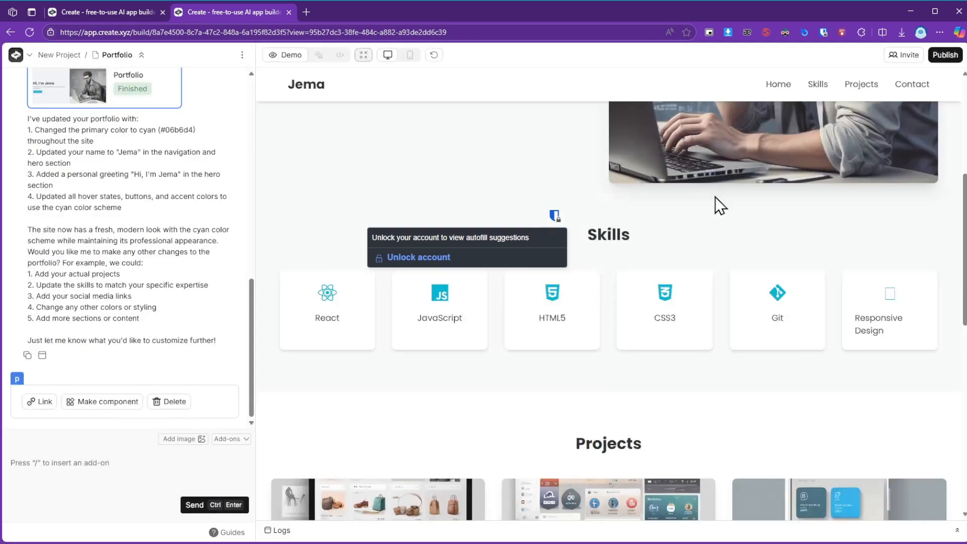
pyautogui.click(896, 58)
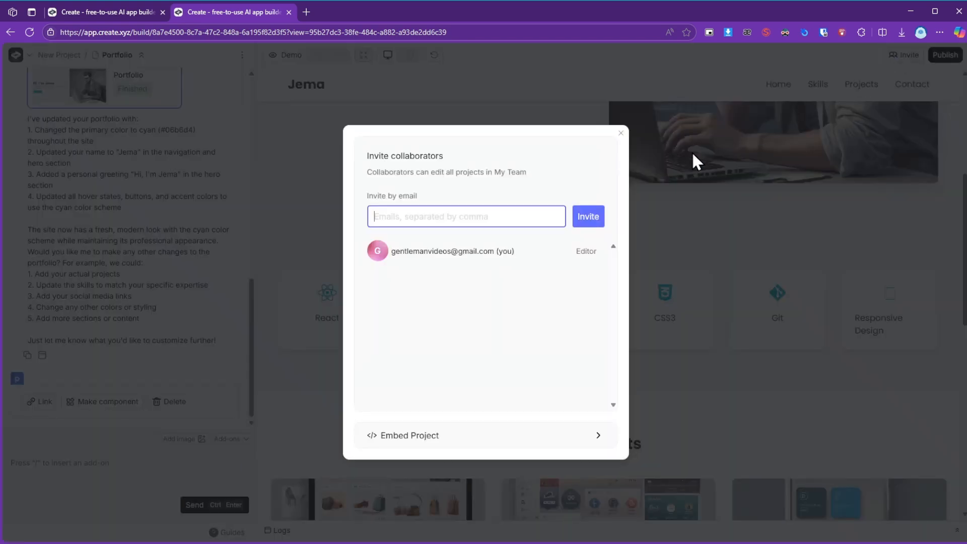
pyautogui.click(648, 176)
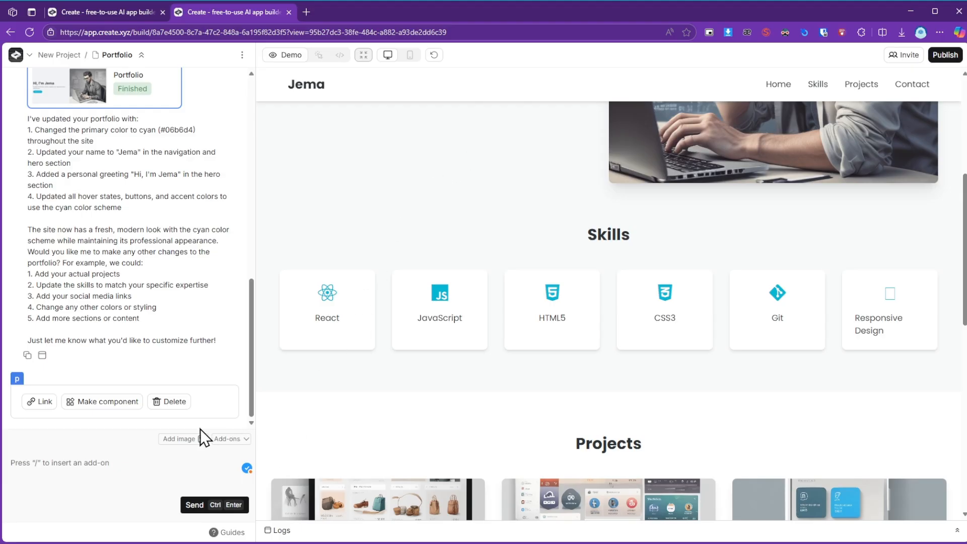
# Show the AI models available in the generation settings and close the dialog without changing the model.
pyautogui.click(30, 53)
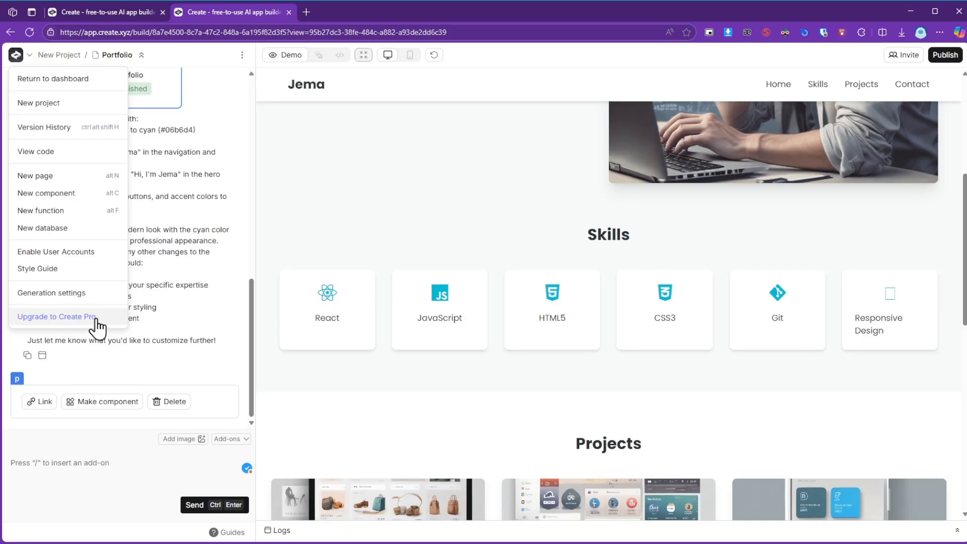
pyautogui.click(97, 302)
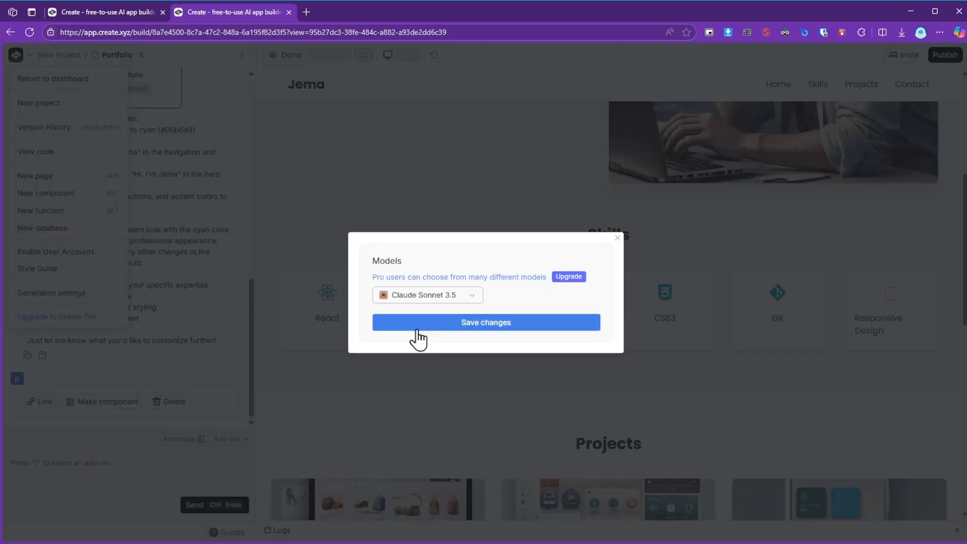
pyautogui.click(468, 297)
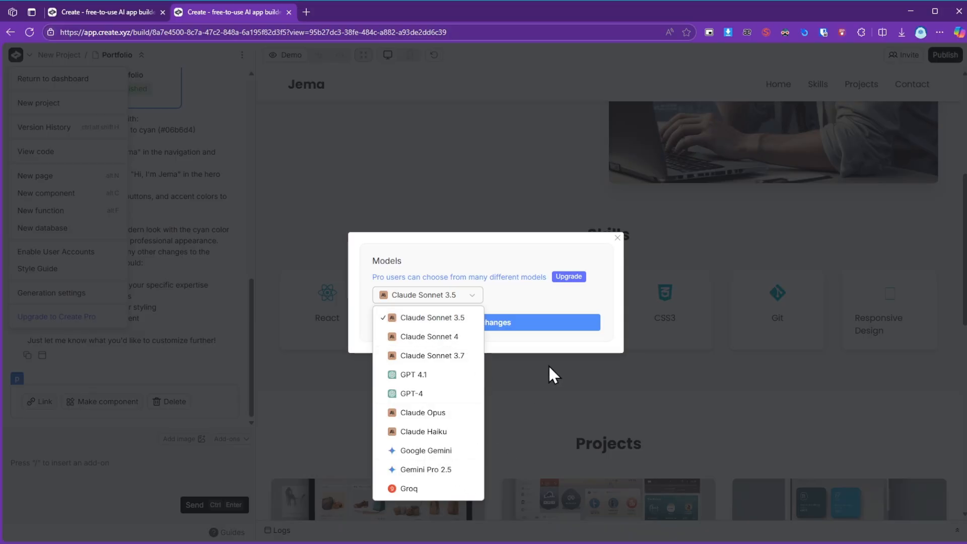
pyautogui.click(554, 404)
pyautogui.click(554, 404)
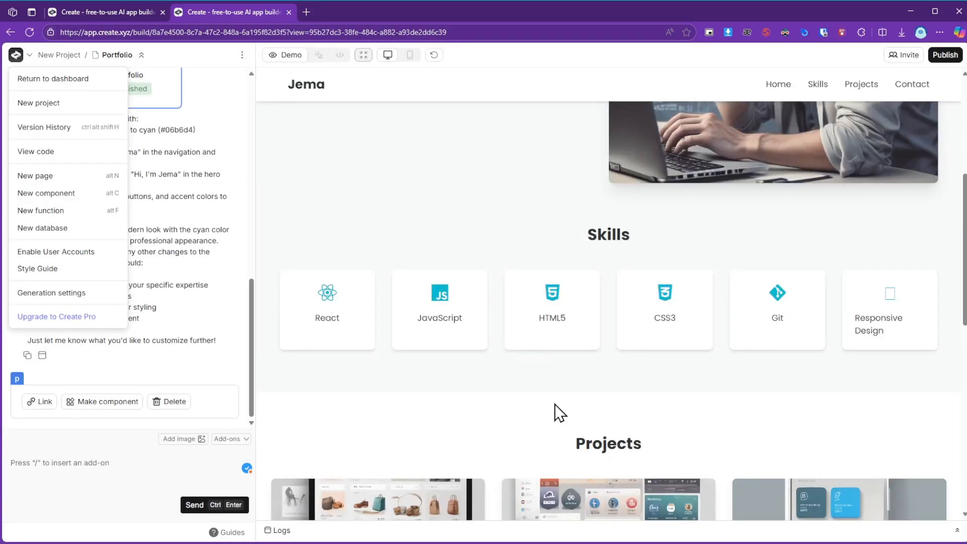
# Send the AI the request "I don't like this design, make it more modern and beautiful and also add a lot of data, this page is virtually empty".
pyautogui.click(140, 465)
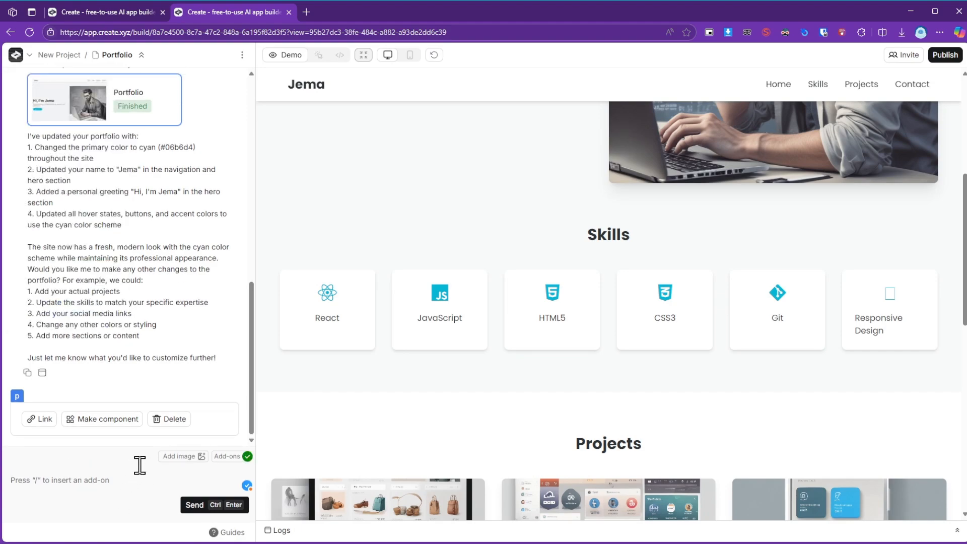
pyautogui.write("I don't liek this")
pyautogui.press('BackSpace')
pyautogui.press('BackSpace')
pyautogui.press('BackSpace')
pyautogui.press('BackSpace')
pyautogui.press('BackSpace')
pyautogui.press('BackSpace')
pyautogui.press('BackSpace')
pyautogui.press('BackSpace')
pyautogui.press('BackSpace')
pyautogui.write('ike this design, make it more modern')
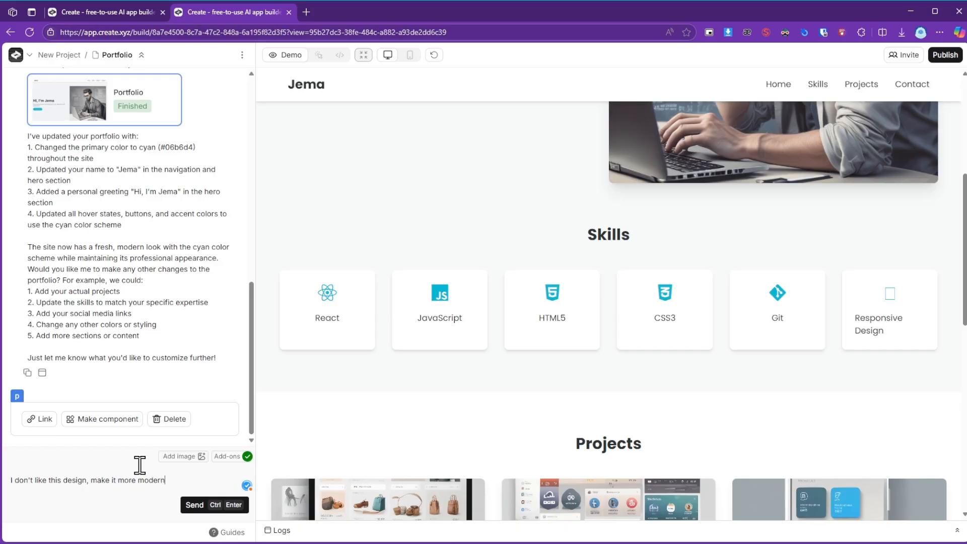
pyautogui.write(' and beautiful and also add a lot ')
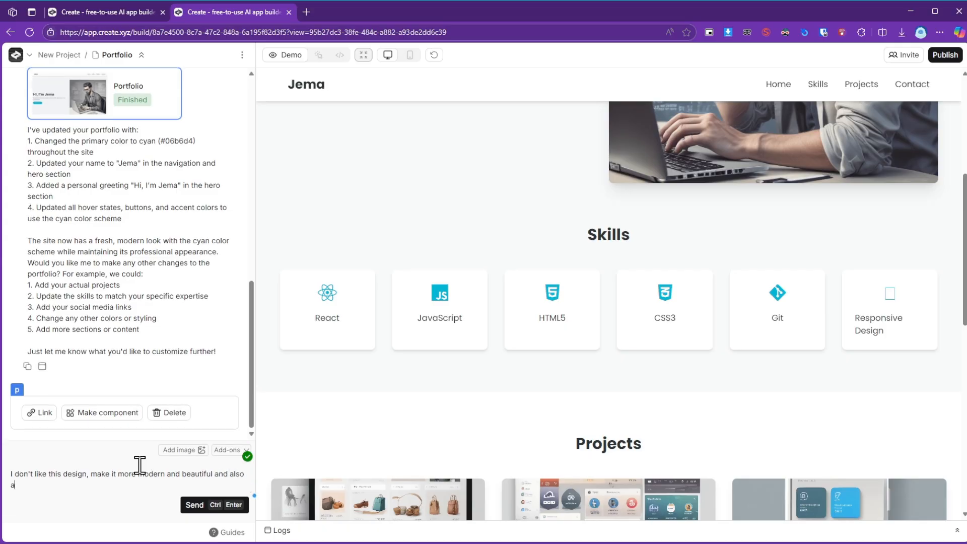
pyautogui.write('of data, this page is virtua')
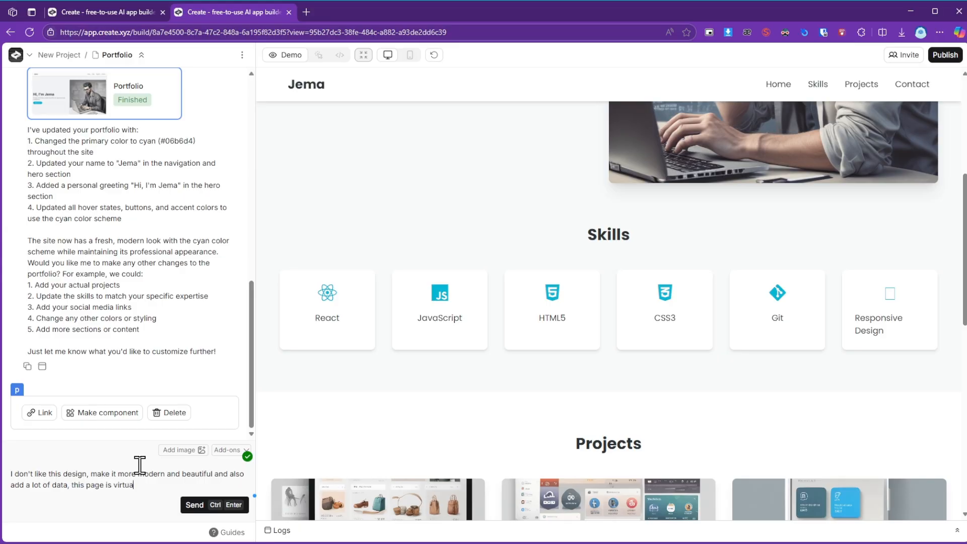
pyautogui.write('lly empty')
pyautogui.press('Return')
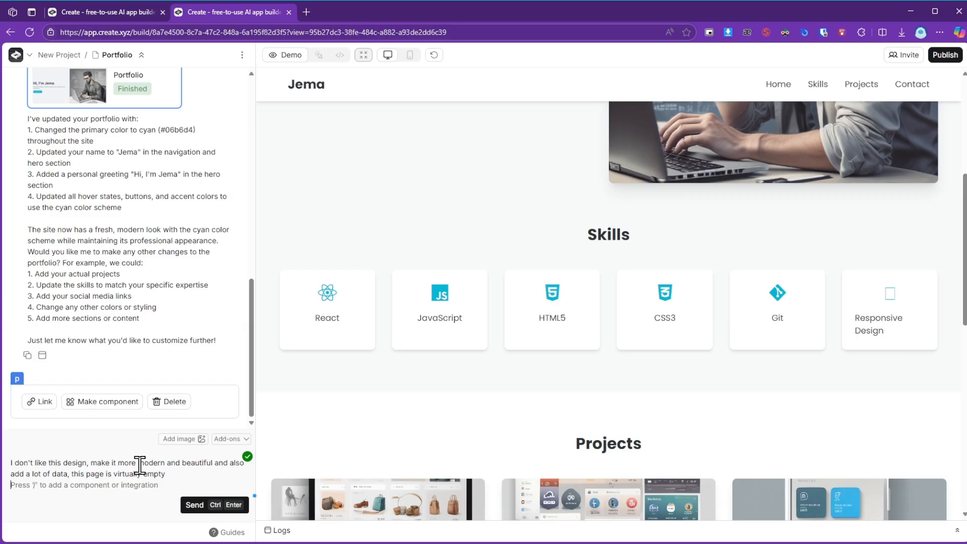
pyautogui.hotkey('ctrl', 'Return')
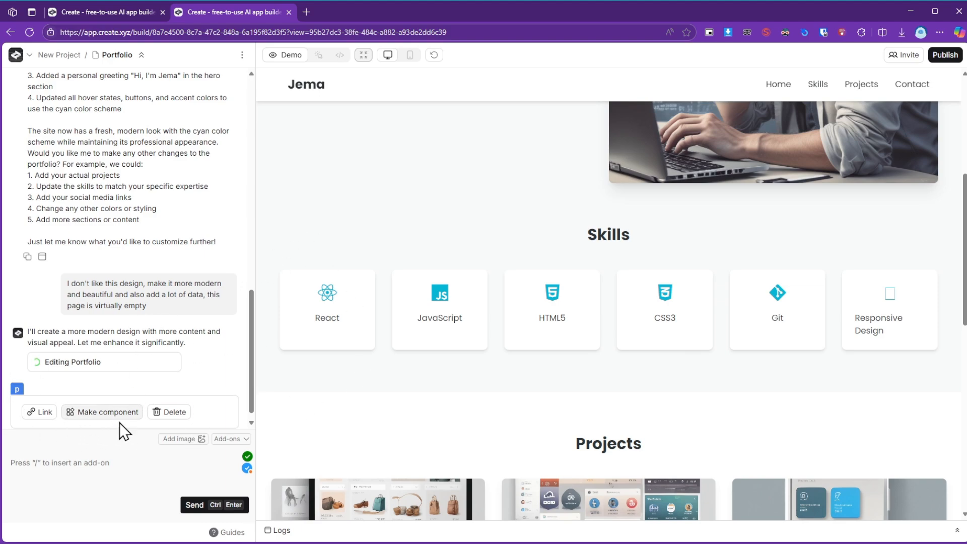
# Show the project menu while the page is being edited and close it without choosing an option.
pyautogui.click(25, 55)
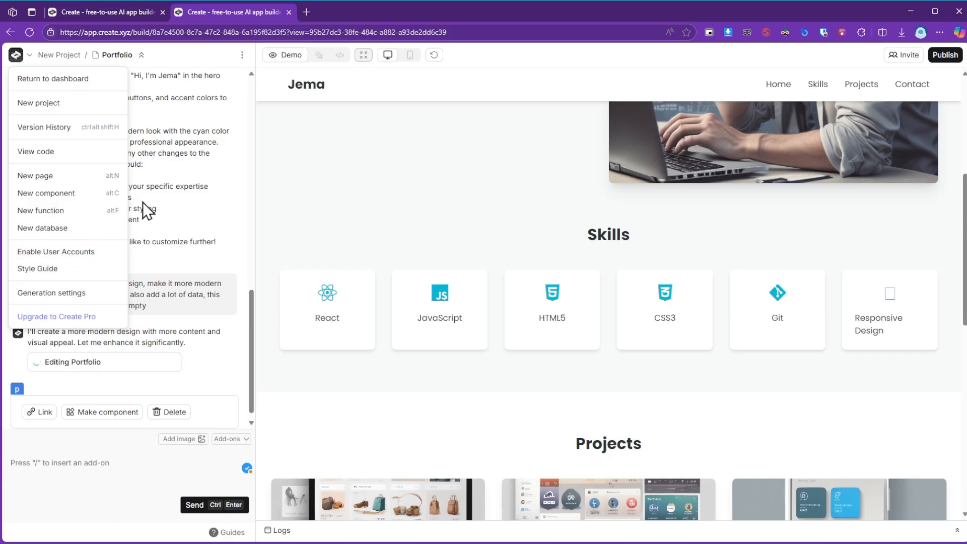
pyautogui.click(205, 304)
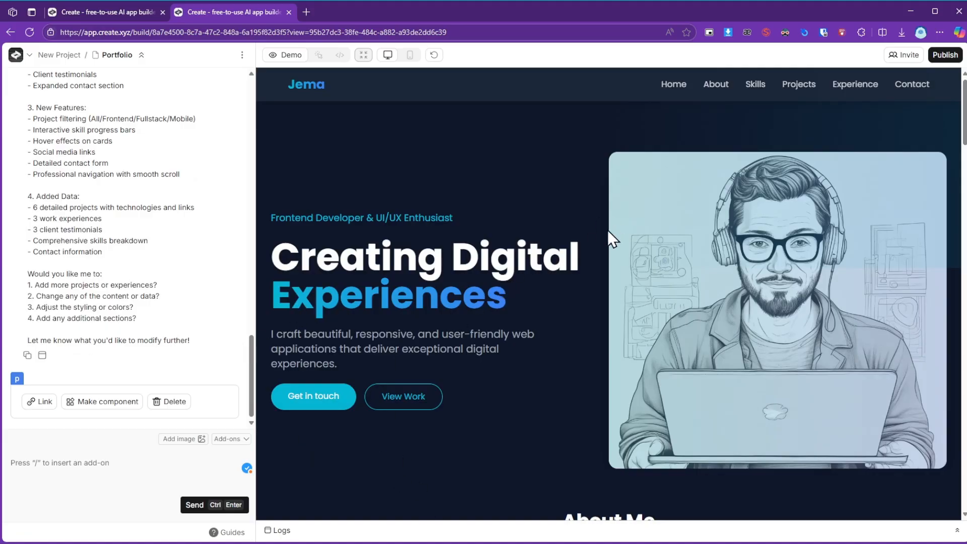
# Review the redesigned portfolio preview from the hero section through the projects down to the contact form.
pyautogui.scroll(-10, 564, 263)
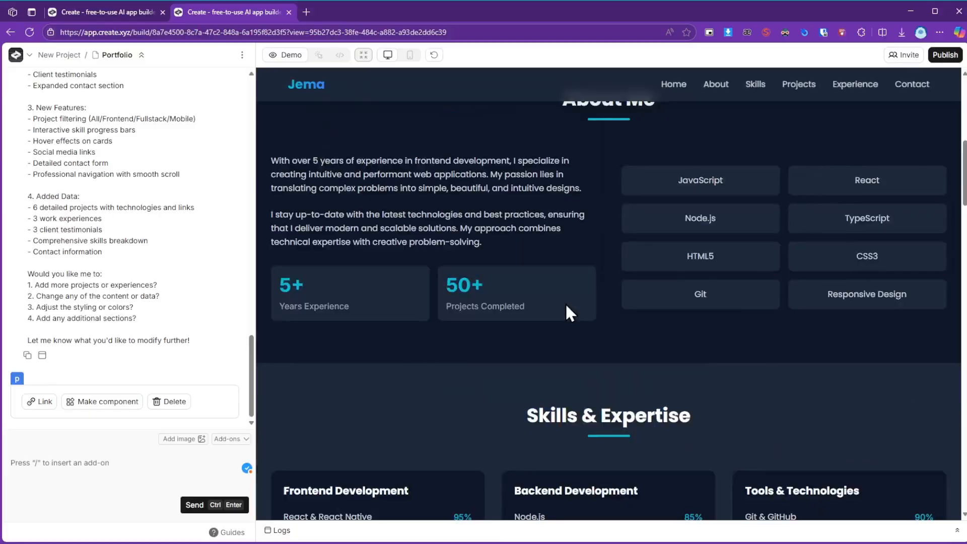
pyautogui.scroll(-10, 574, 325)
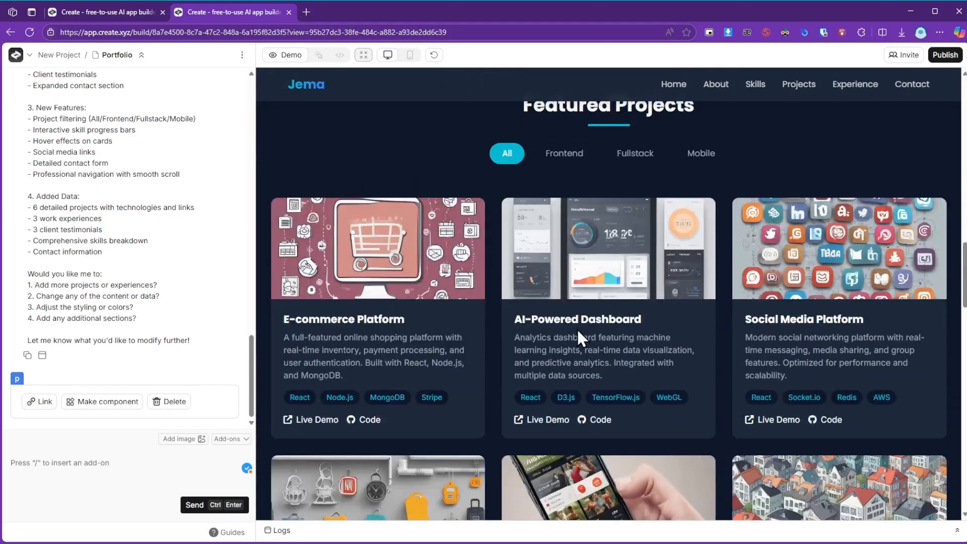
pyautogui.scroll(-5, 578, 331)
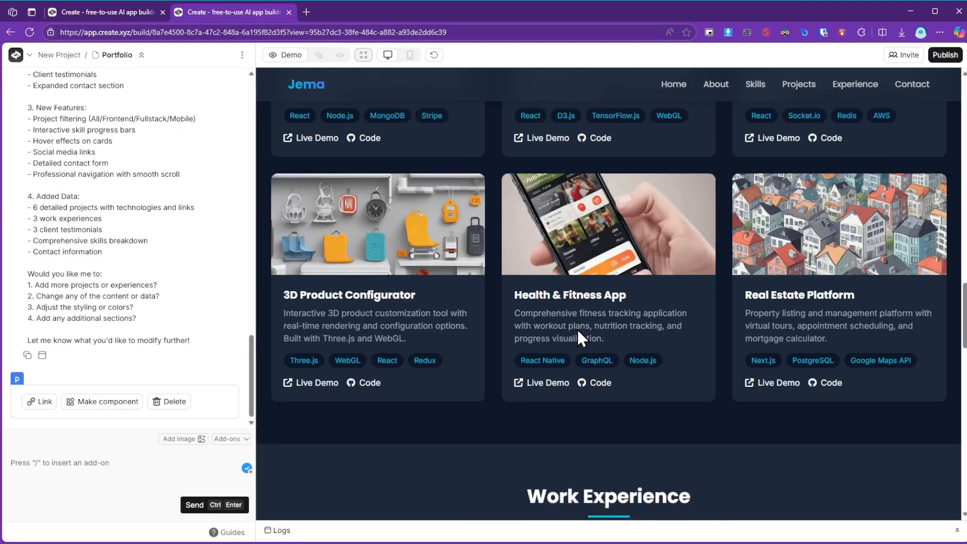
pyautogui.scroll(-10, 578, 329)
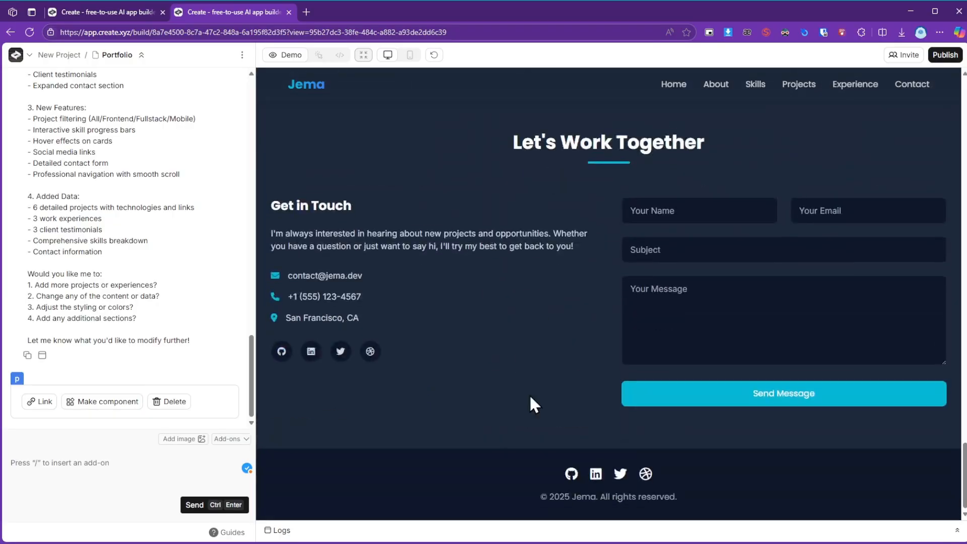
# Switch the preview to the canvas view, show the Portfolio page's options, and close them without choosing any.
pyautogui.click(363, 55)
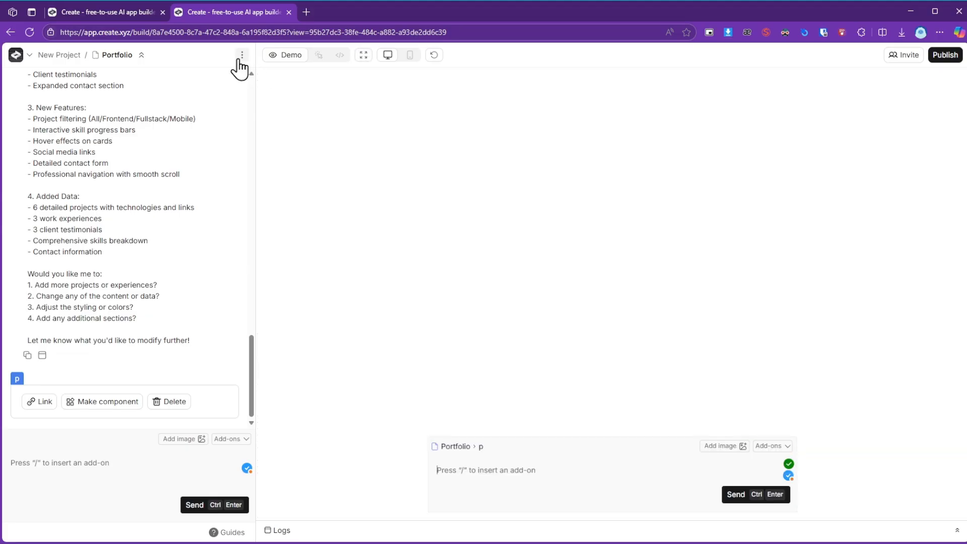
pyautogui.click(241, 56)
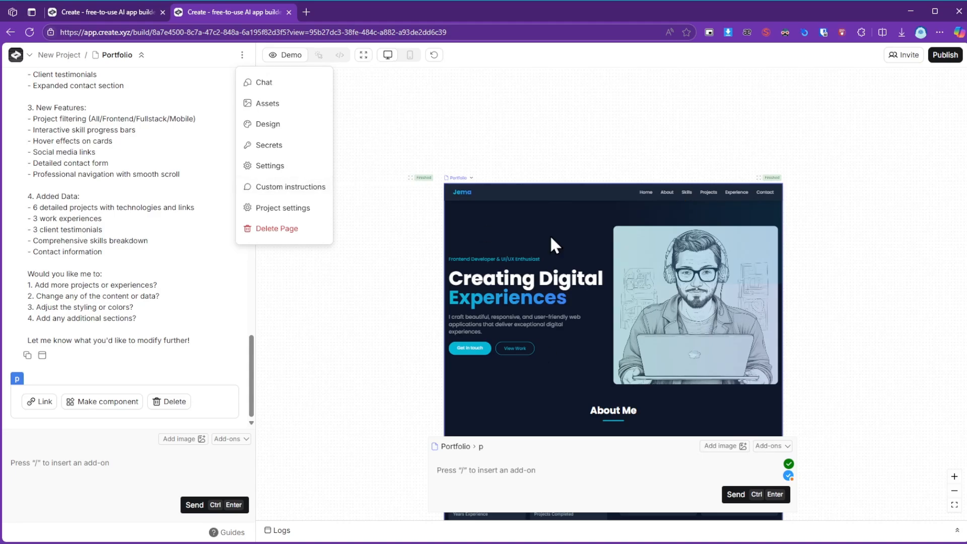
pyautogui.click(510, 71)
# Compare the full-size preview with the canvas view, look at the page's footer on the canvas, and return to the full-size preview.
pyautogui.click(362, 55)
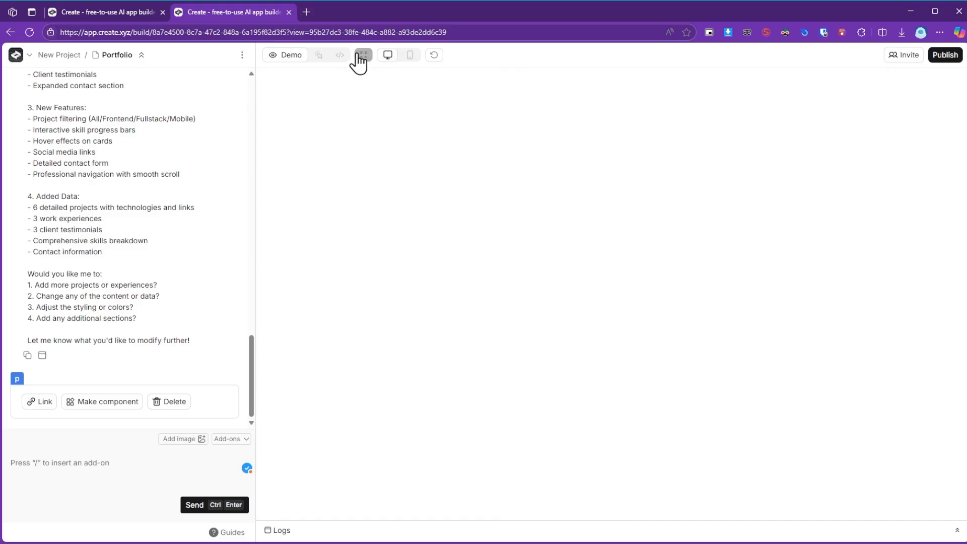
pyautogui.click(359, 58)
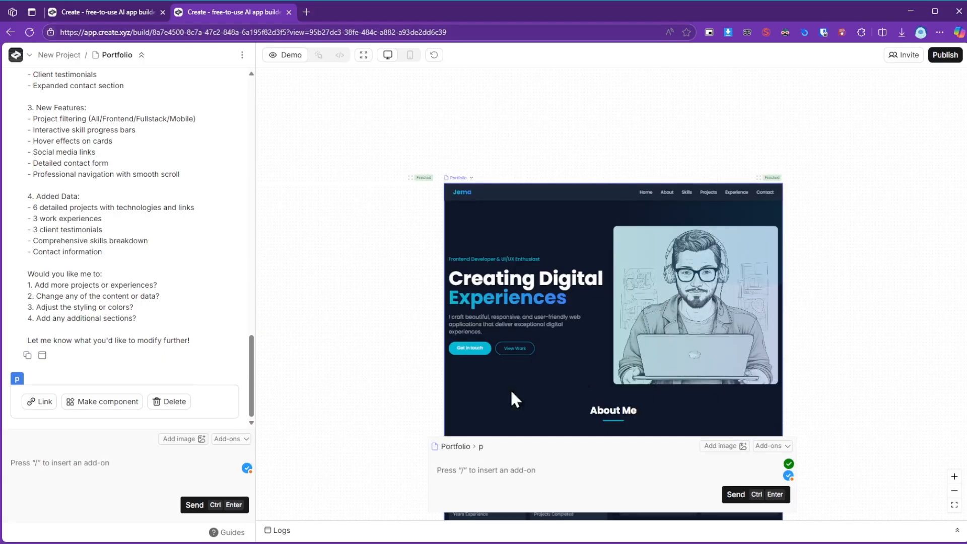
pyautogui.click(388, 55)
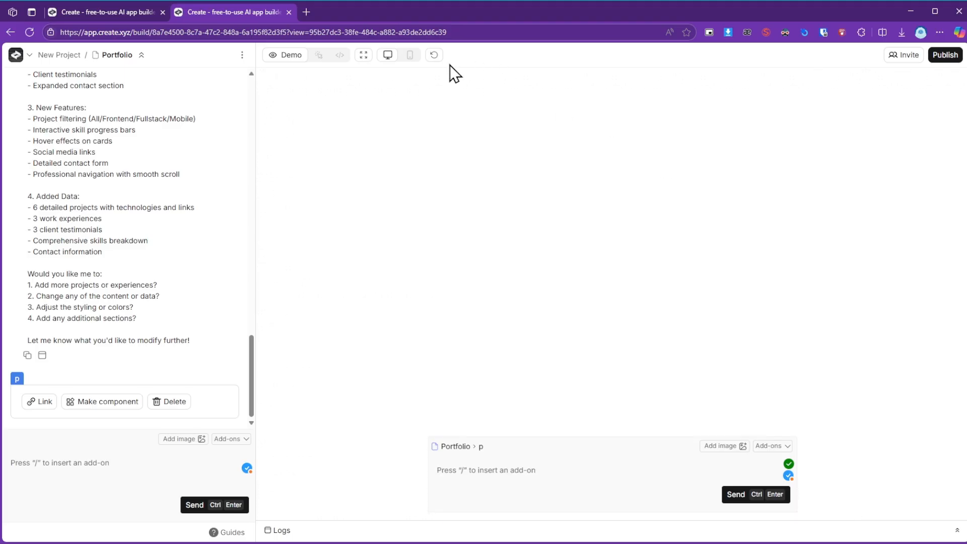
pyautogui.scroll(-15, 538, 368)
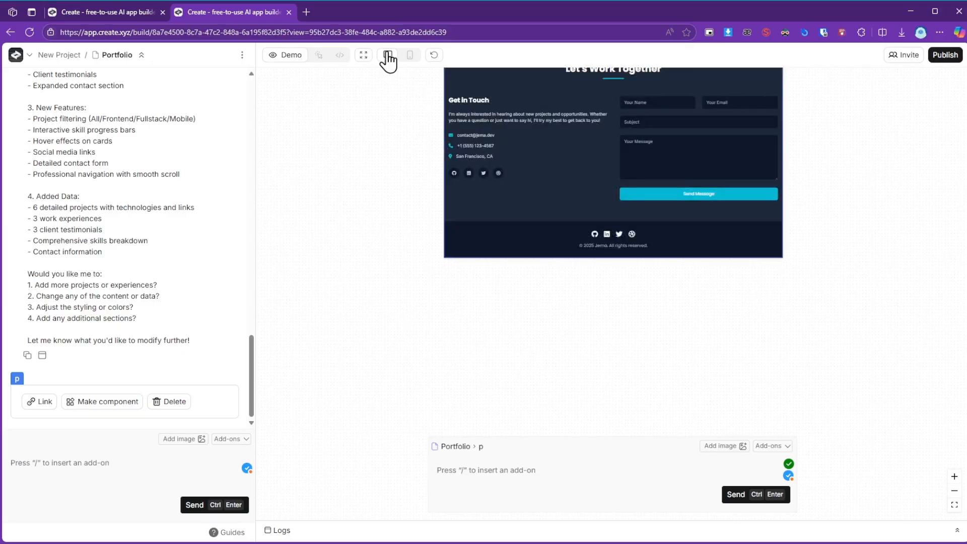
pyautogui.click(388, 56)
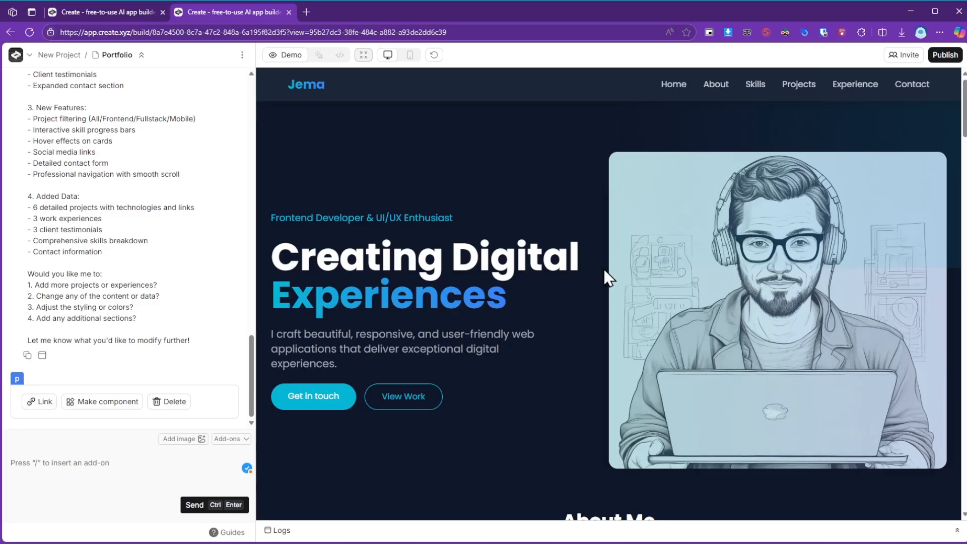
# View the About Me section in the preview, and look over the project menu commands without selecting one.
pyautogui.scroll(-8, 603, 269)
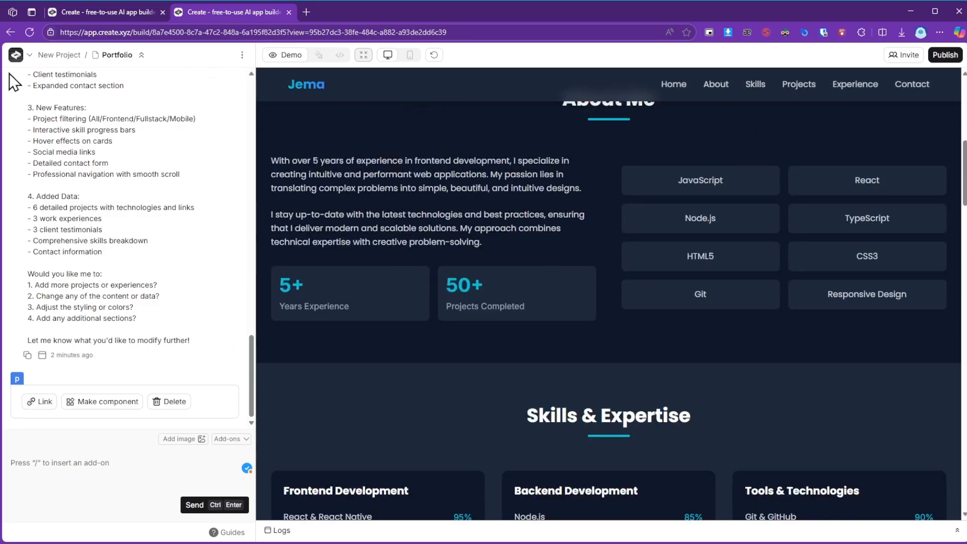
pyautogui.click(30, 57)
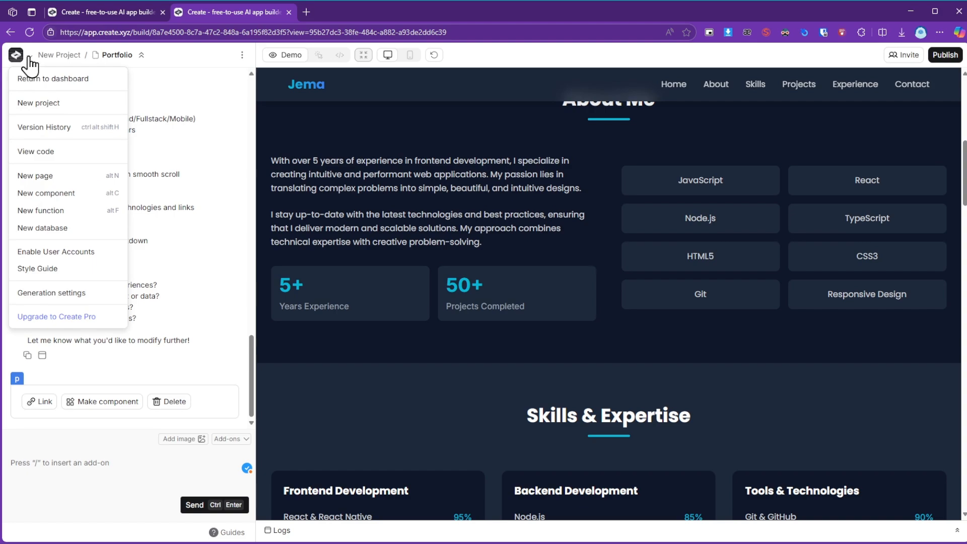
pyautogui.click(28, 57)
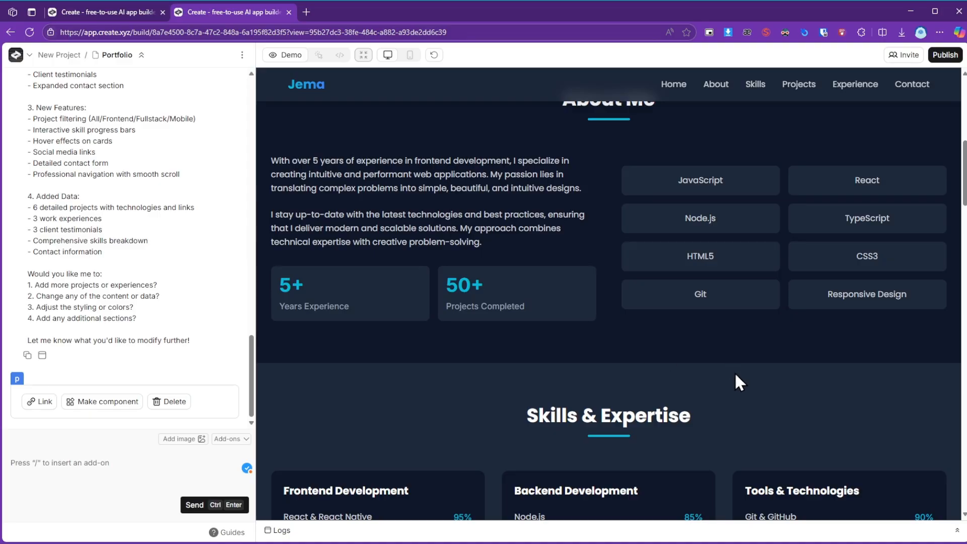
# Examine the portfolio's skills, featured projects, work experience and client testimonials sections in the preview.
pyautogui.scroll(8, 553, 354)
pyautogui.scroll(-16, 553, 355)
pyautogui.scroll(3, 604, 354)
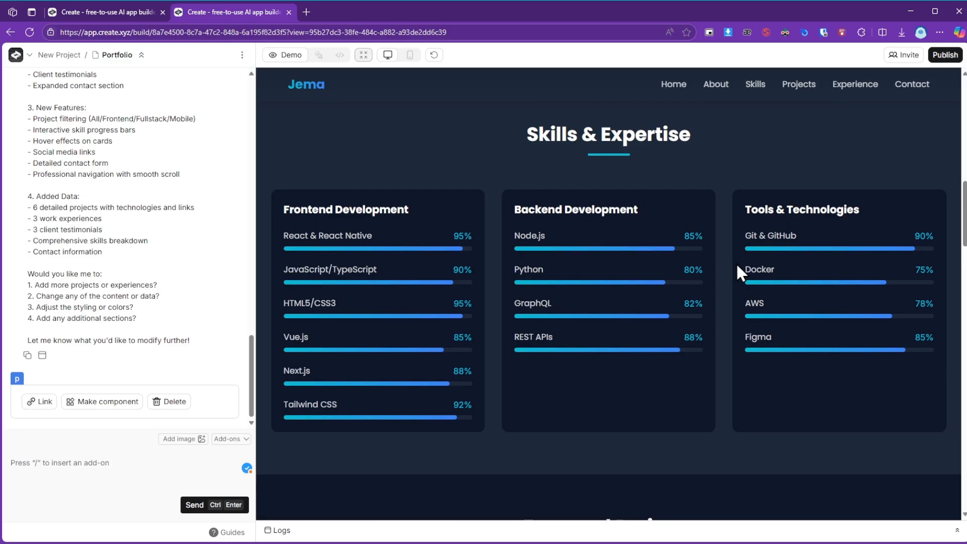
pyautogui.scroll(-15, 764, 403)
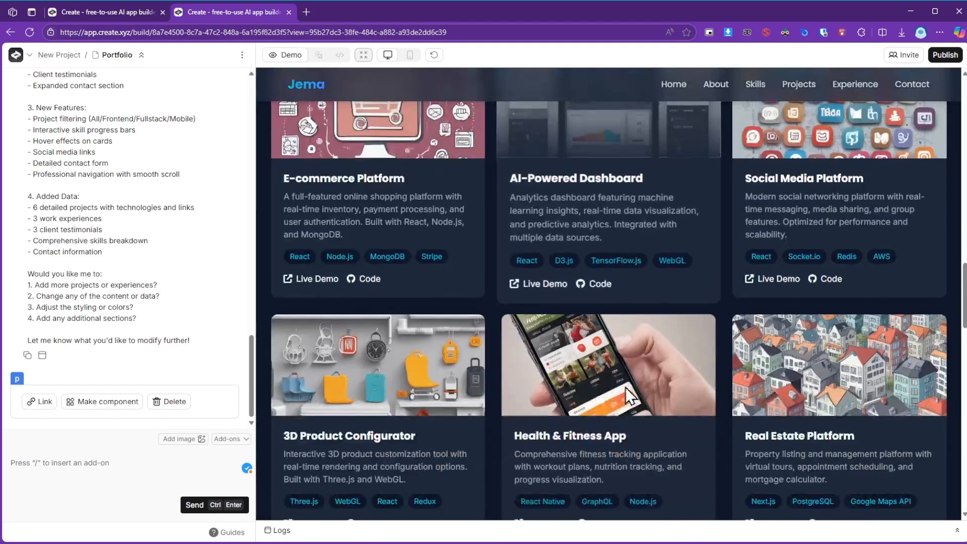
pyautogui.scroll(-9, 660, 367)
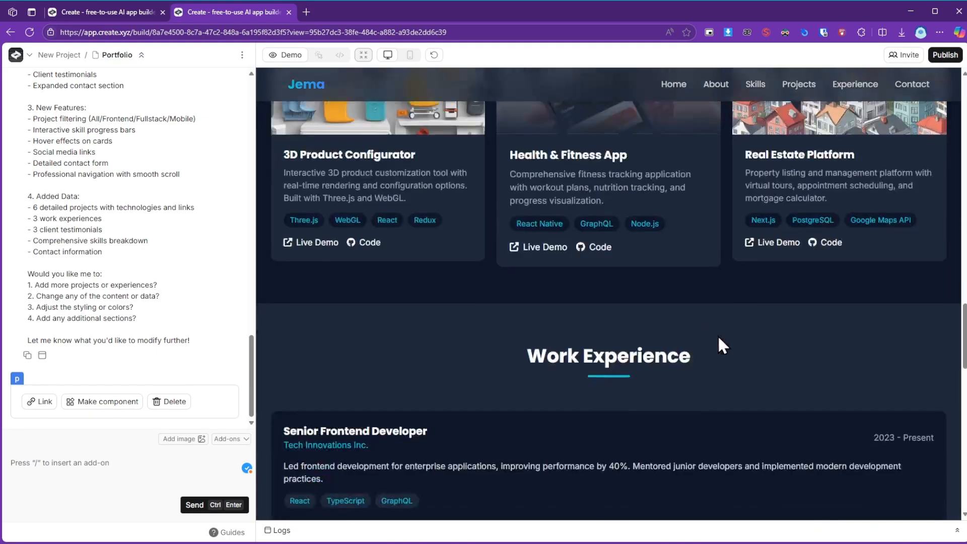
pyautogui.scroll(-8, 722, 345)
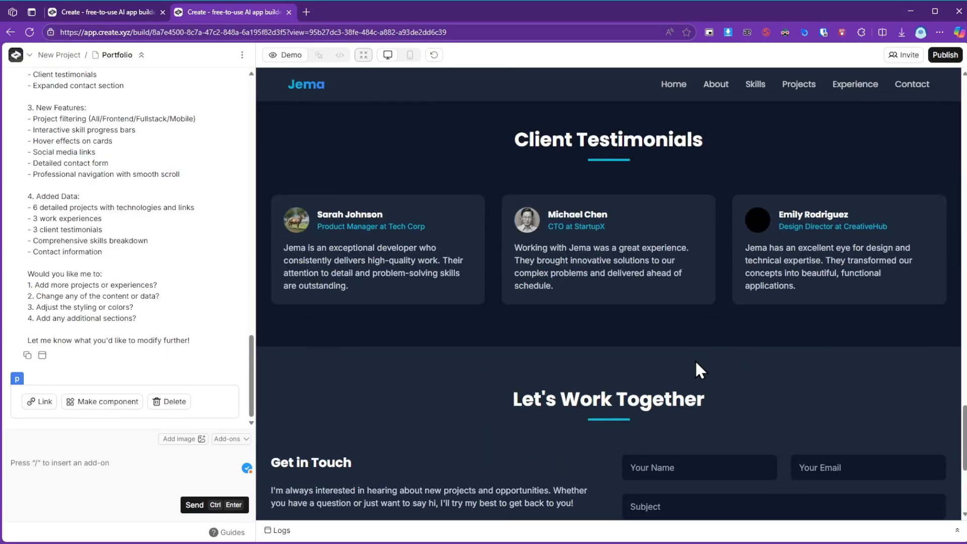
pyautogui.scroll(-5, 695, 362)
pyautogui.scroll(10, 701, 364)
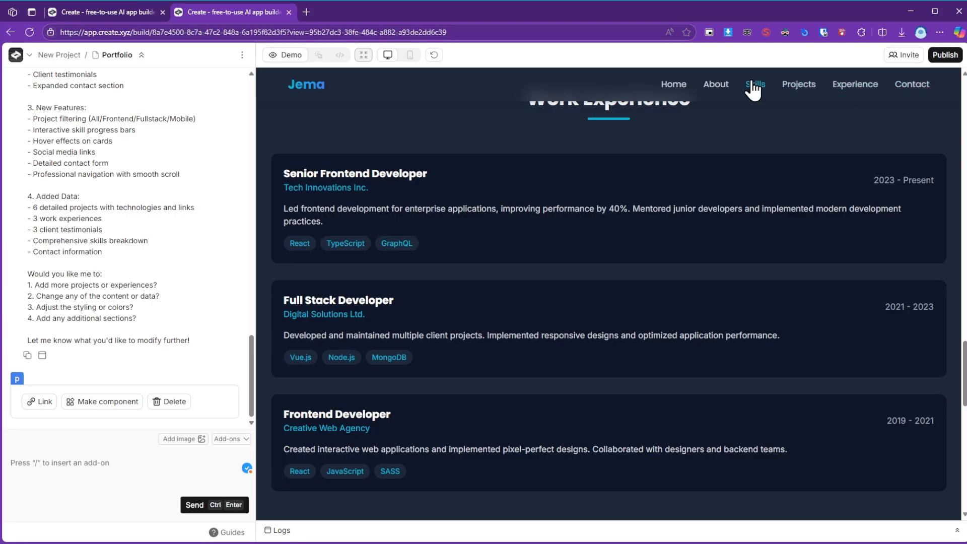
# Try the site's About navigation link and look over the hero and About Me sections again.
pyautogui.click(702, 81)
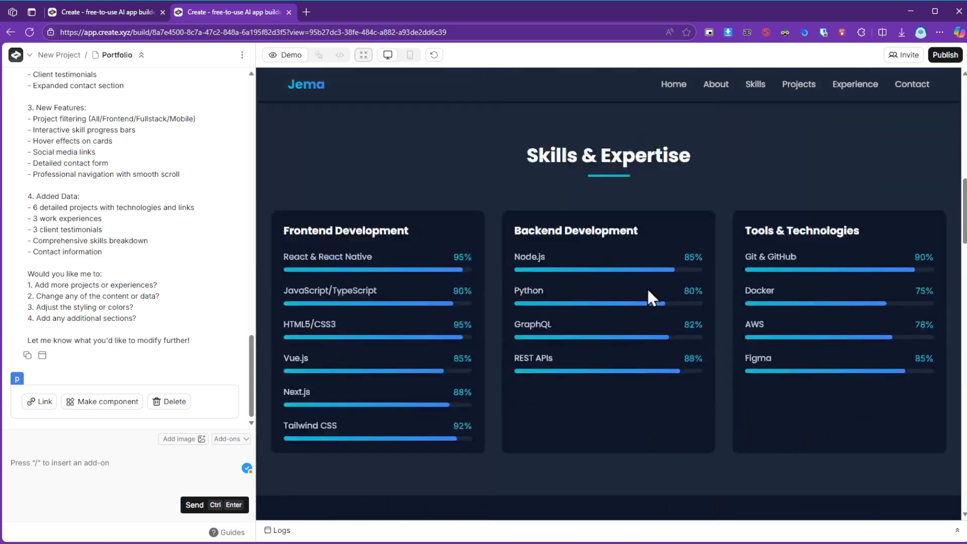
pyautogui.scroll(6, 647, 288)
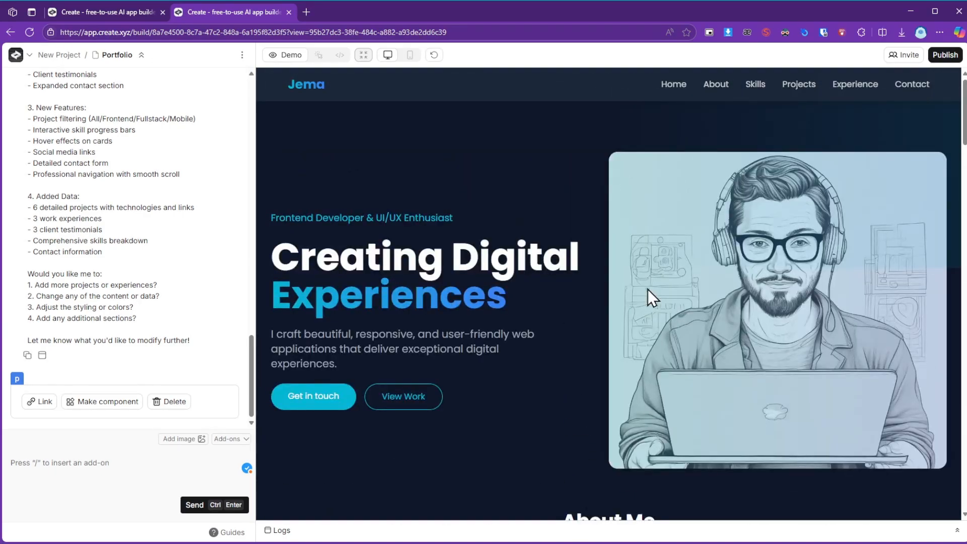
pyautogui.scroll(-3, 693, 362)
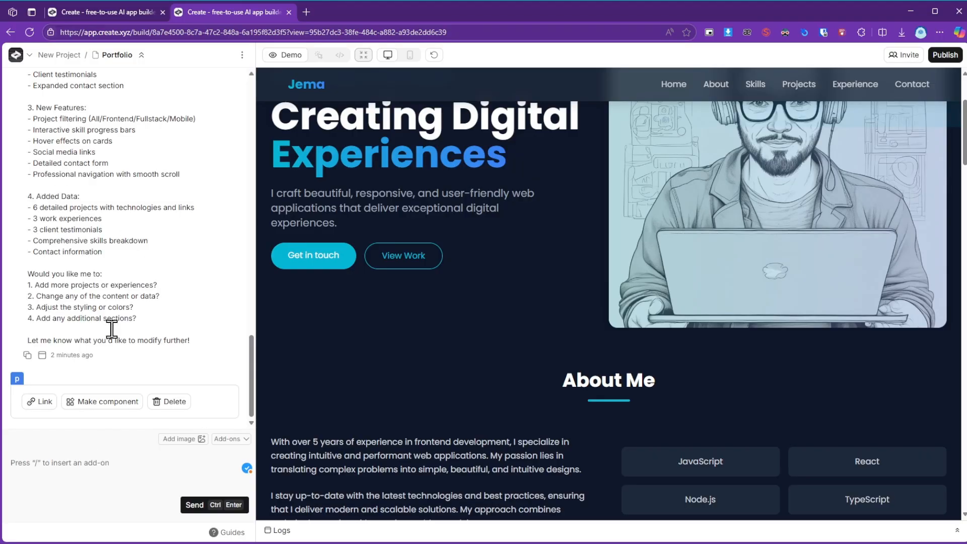
pyautogui.scroll(3, 531, 301)
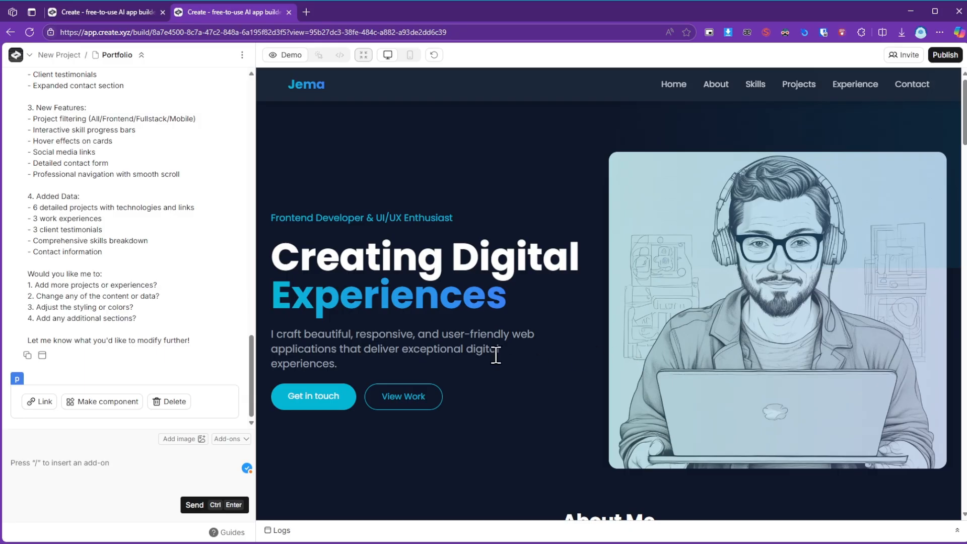
pyautogui.scroll(-5, 484, 349)
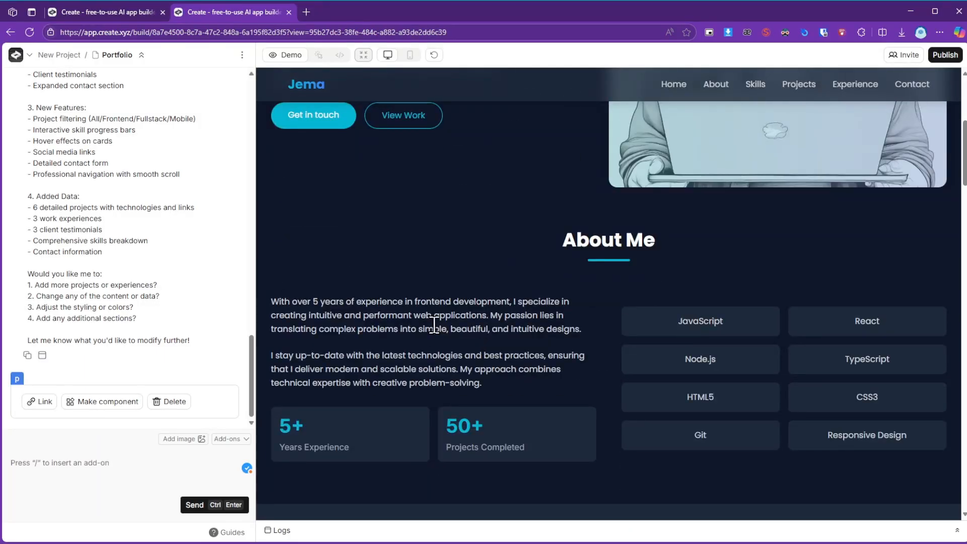